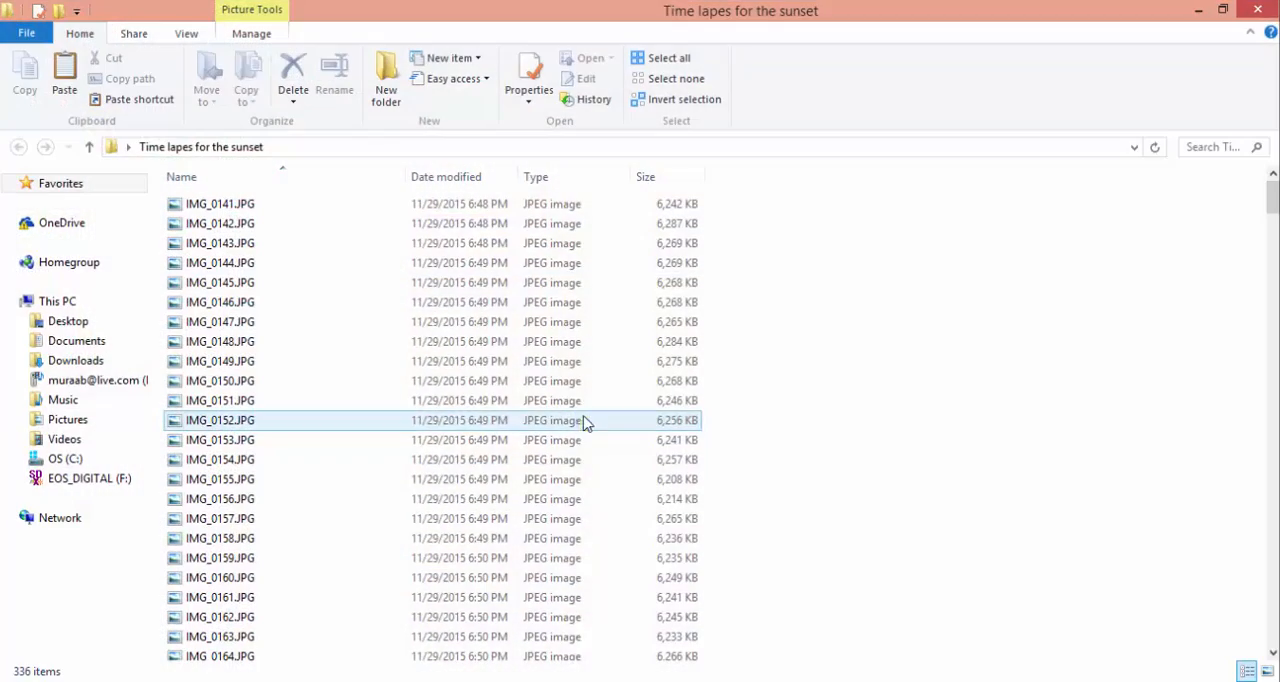
Step: Close the photo folder window and open IMG_0476.JPG from "Time lapes for the sunset" in Photoshop as an image sequence
mouse_move(1272, 199)
mouse_down()
mouse_move(1273, 628)
mouse_move(1273, 185)
mouse_up()
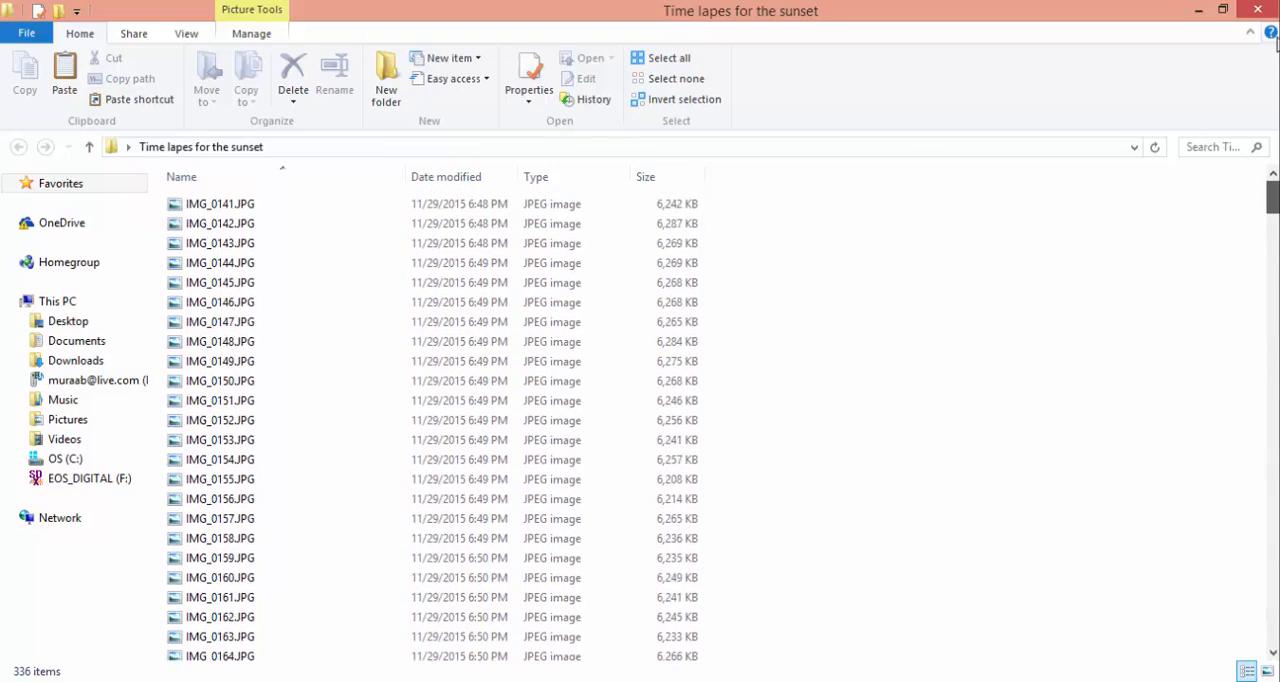
click(1256, 9)
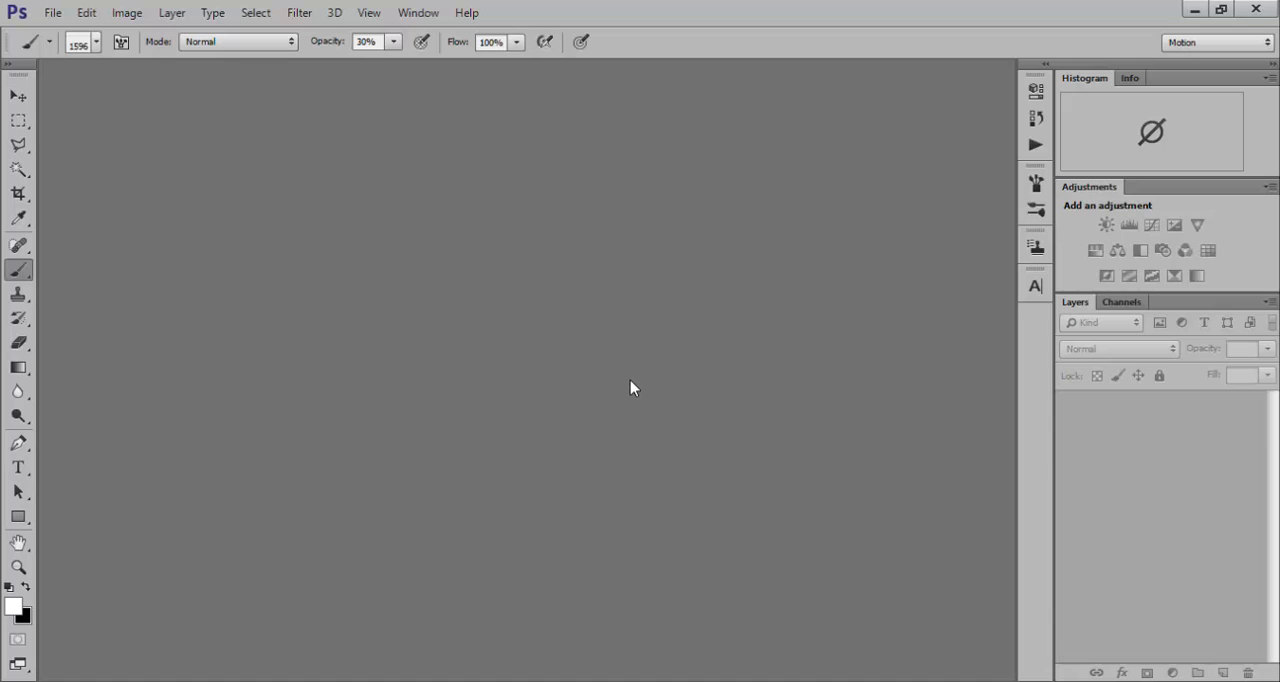
click(53, 12)
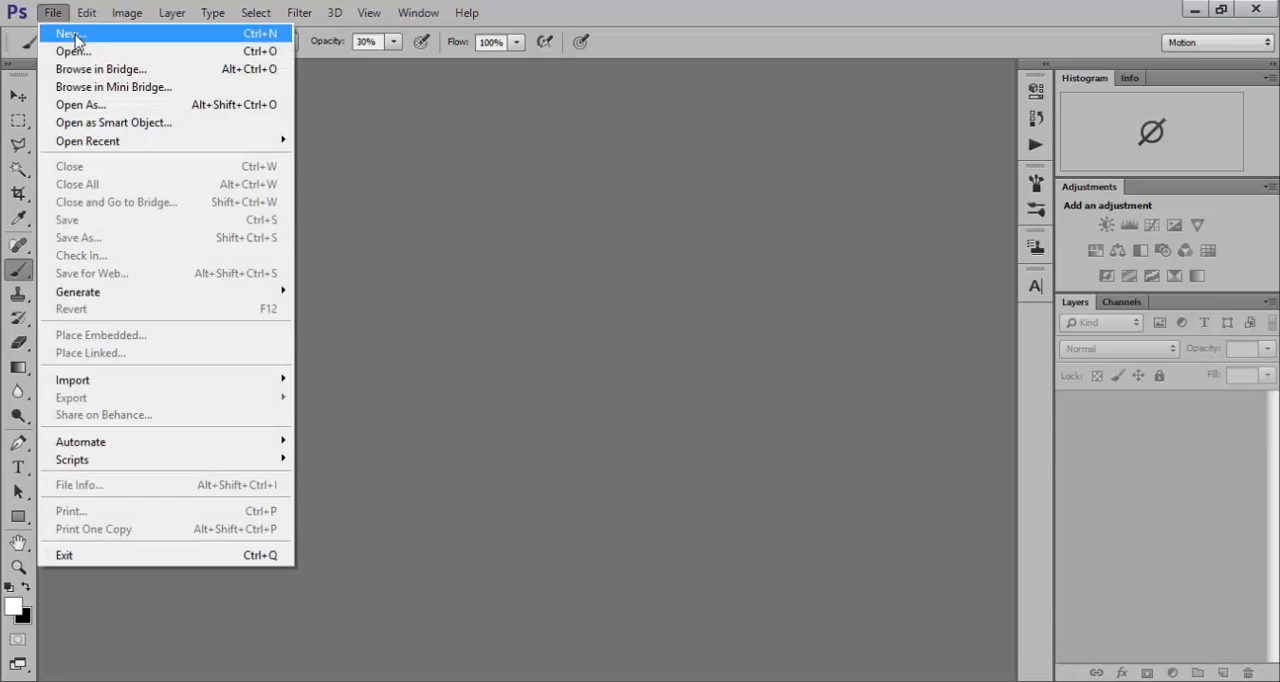
click(70, 49)
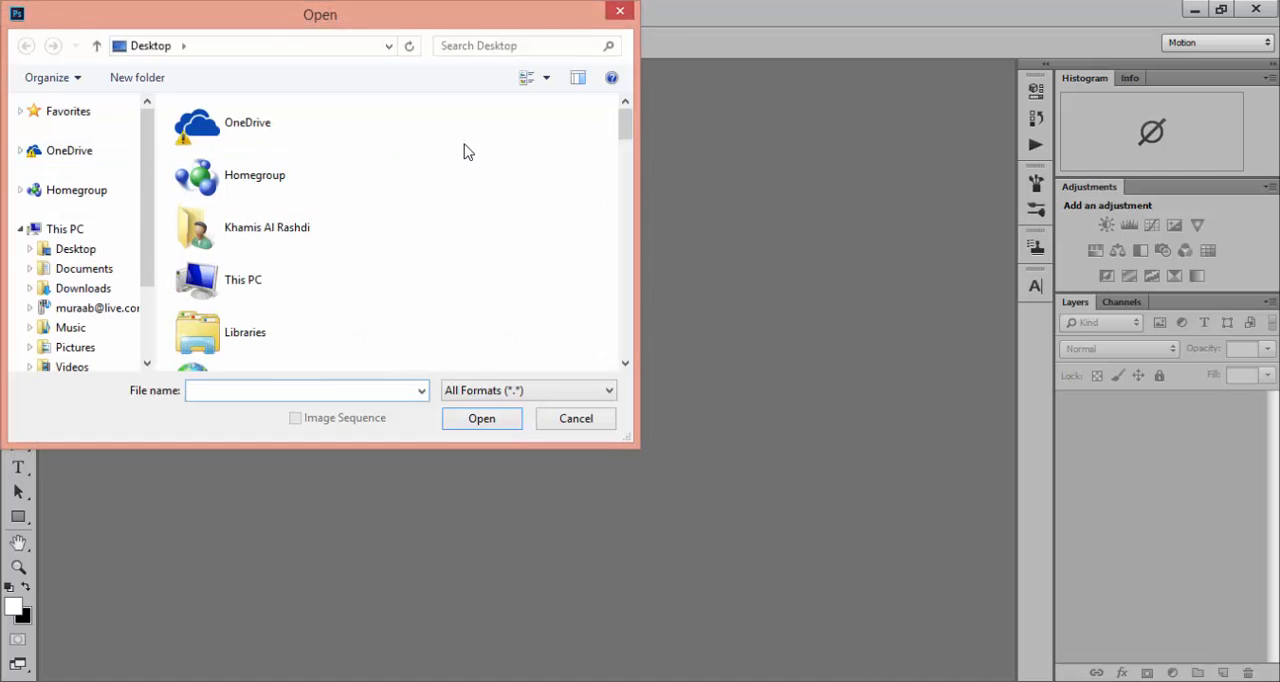
drag(620, 114, 620, 224)
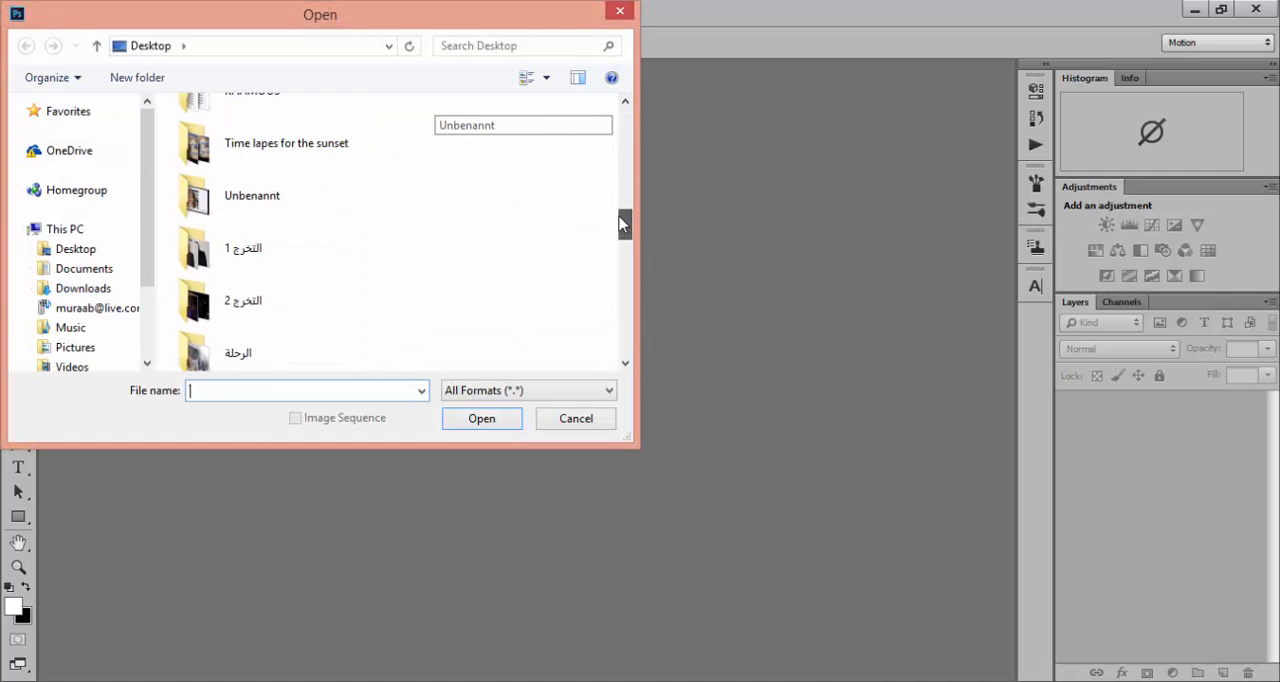
double_click(215, 135)
drag(620, 117, 627, 358)
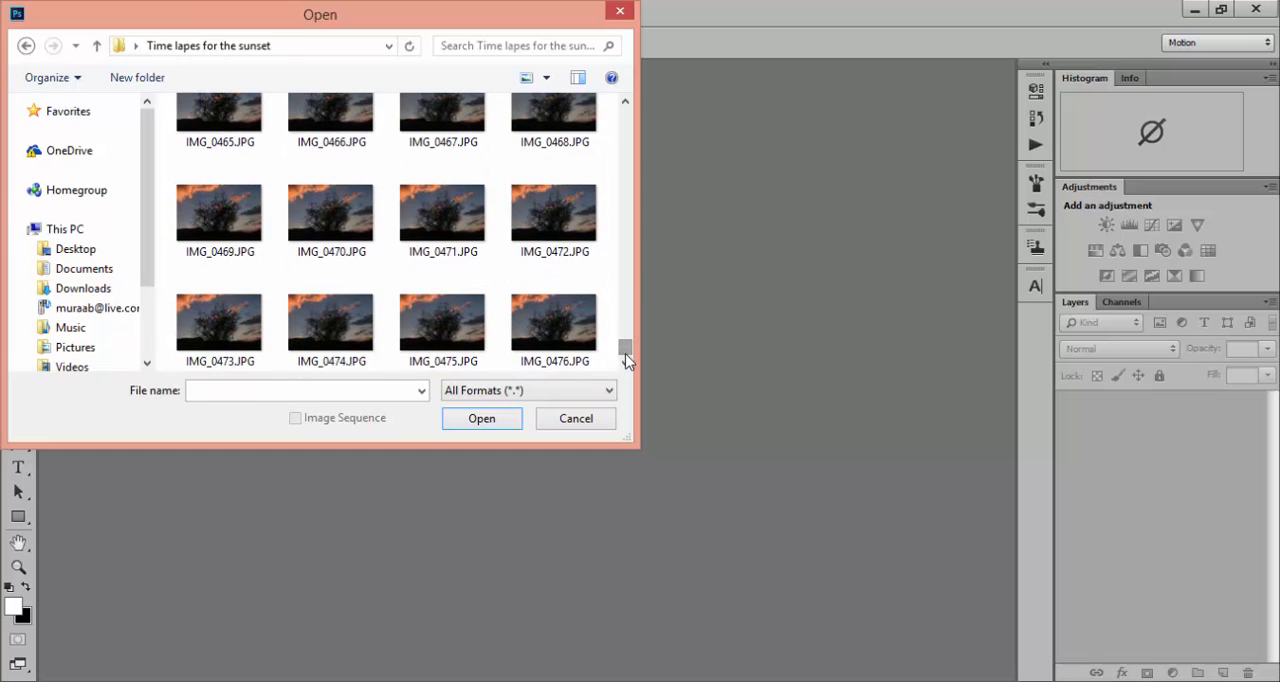
click(565, 338)
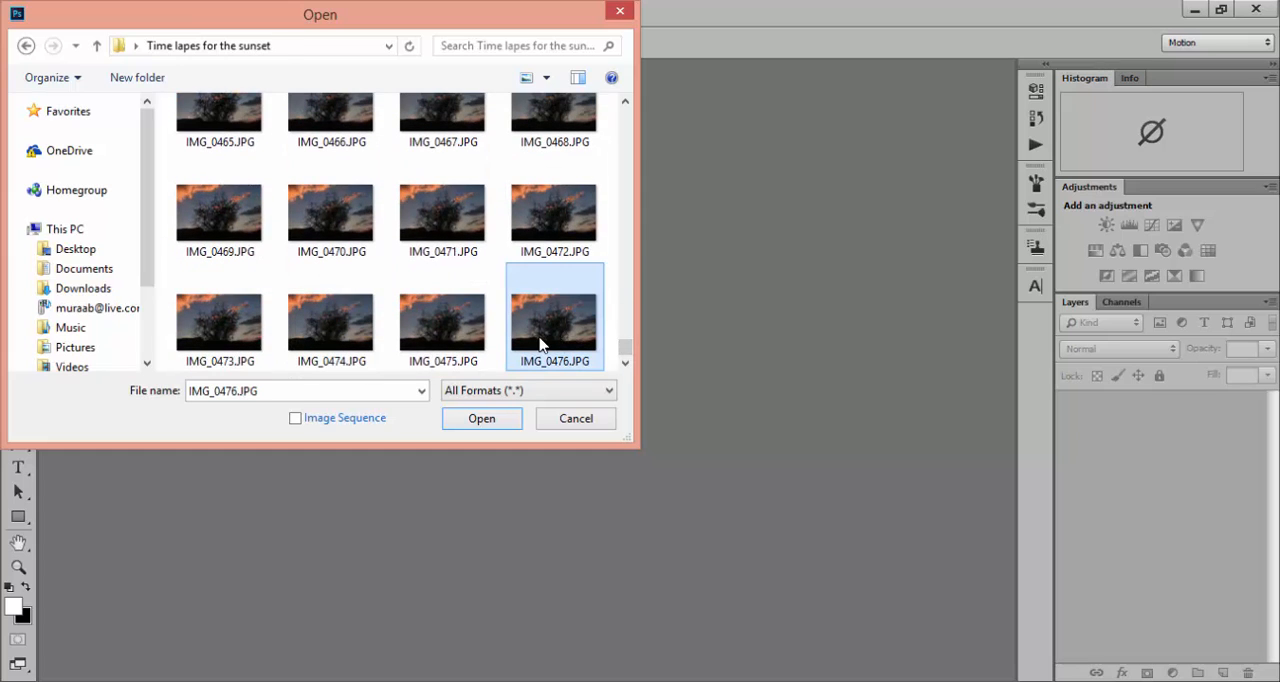
click(294, 419)
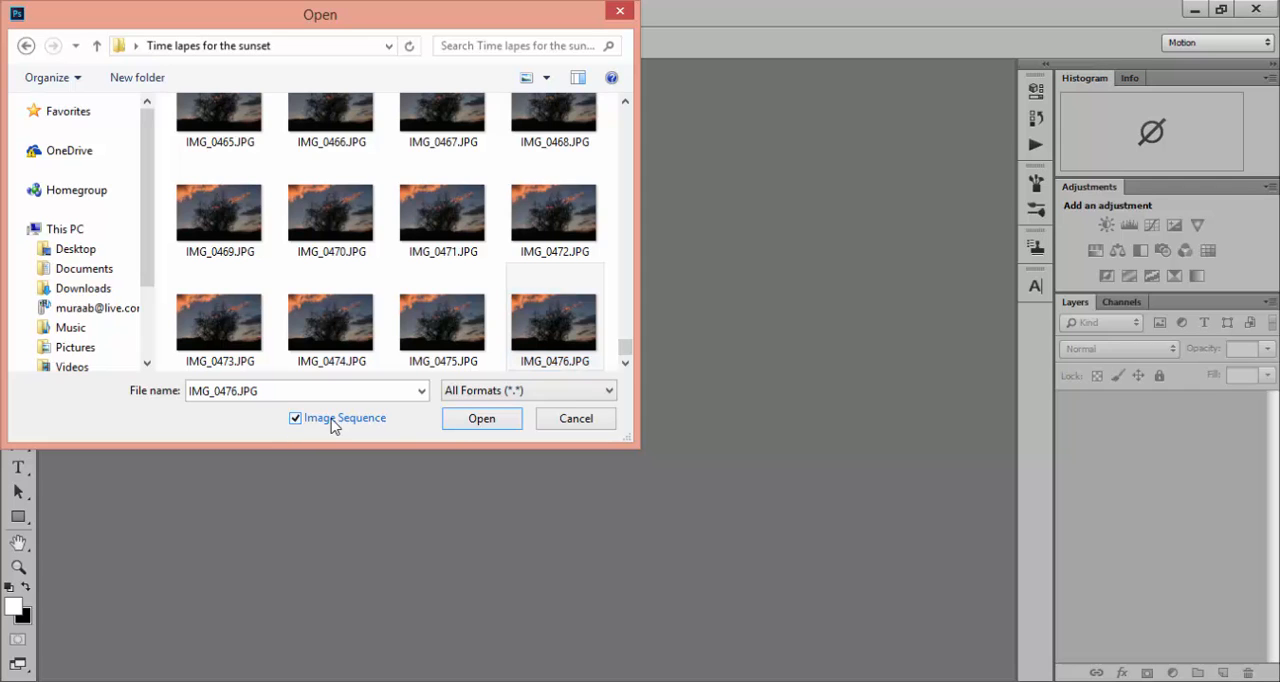
click(456, 426)
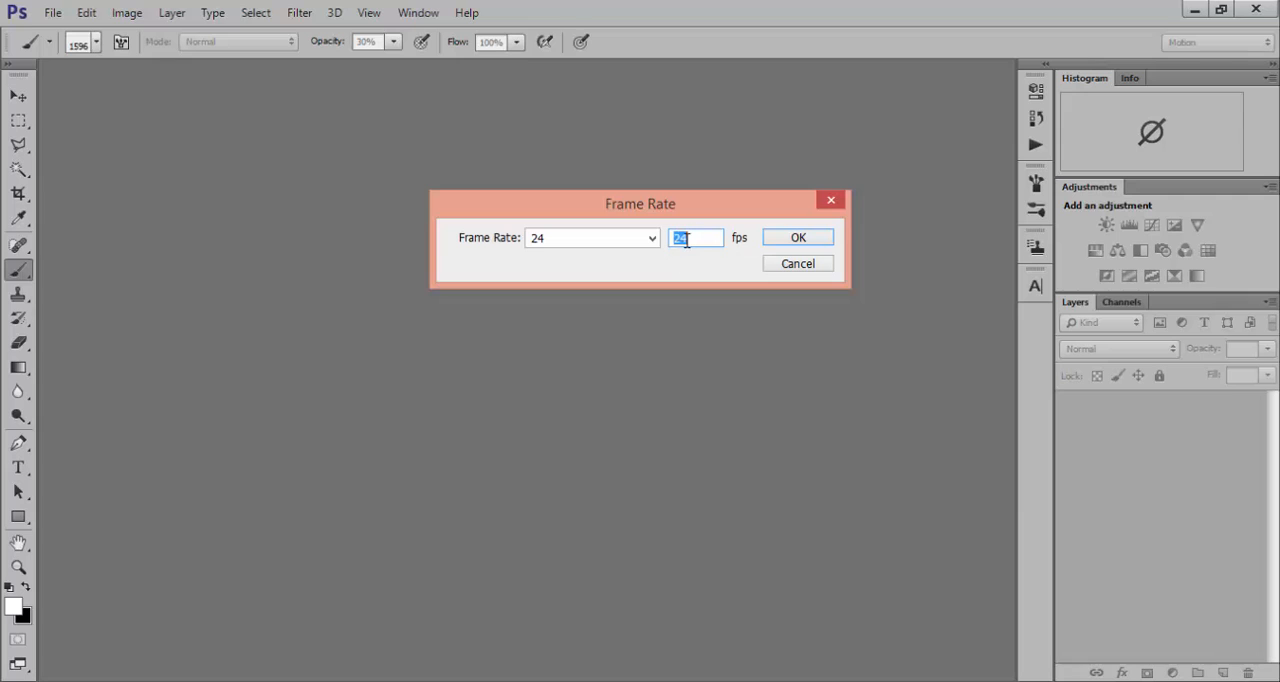
Step: Import the image sequence at a frame rate of 24 fps
click(651, 242)
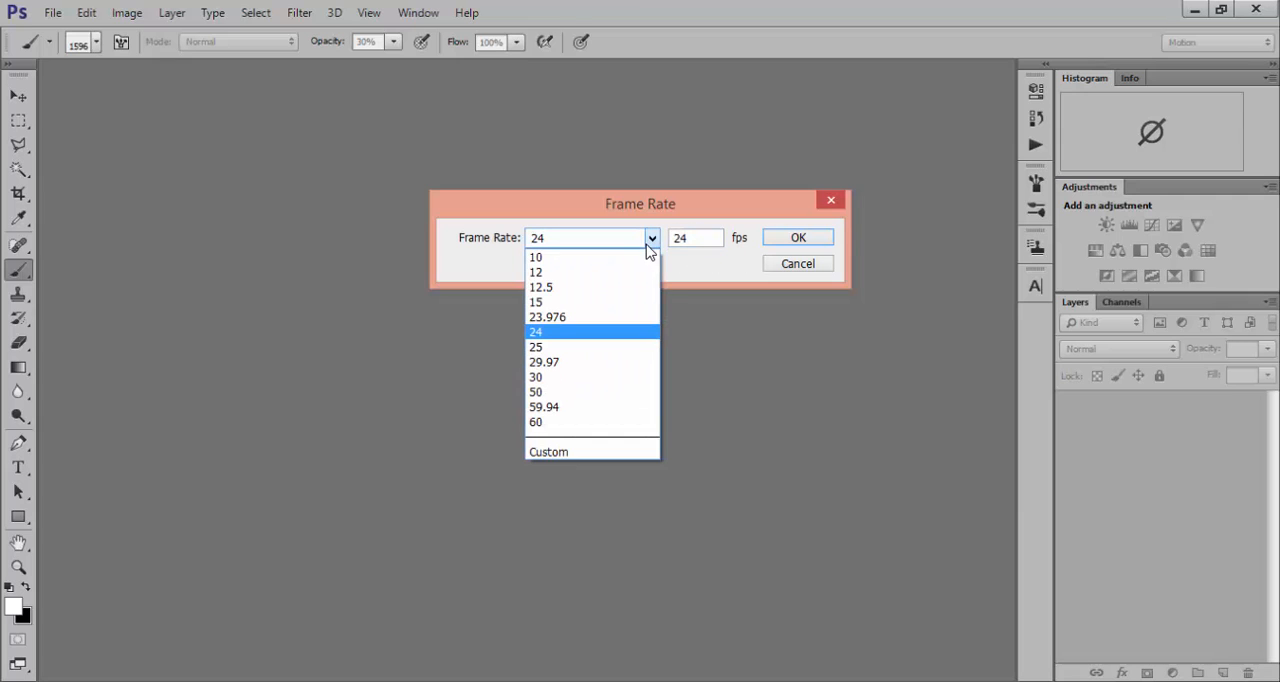
click(592, 336)
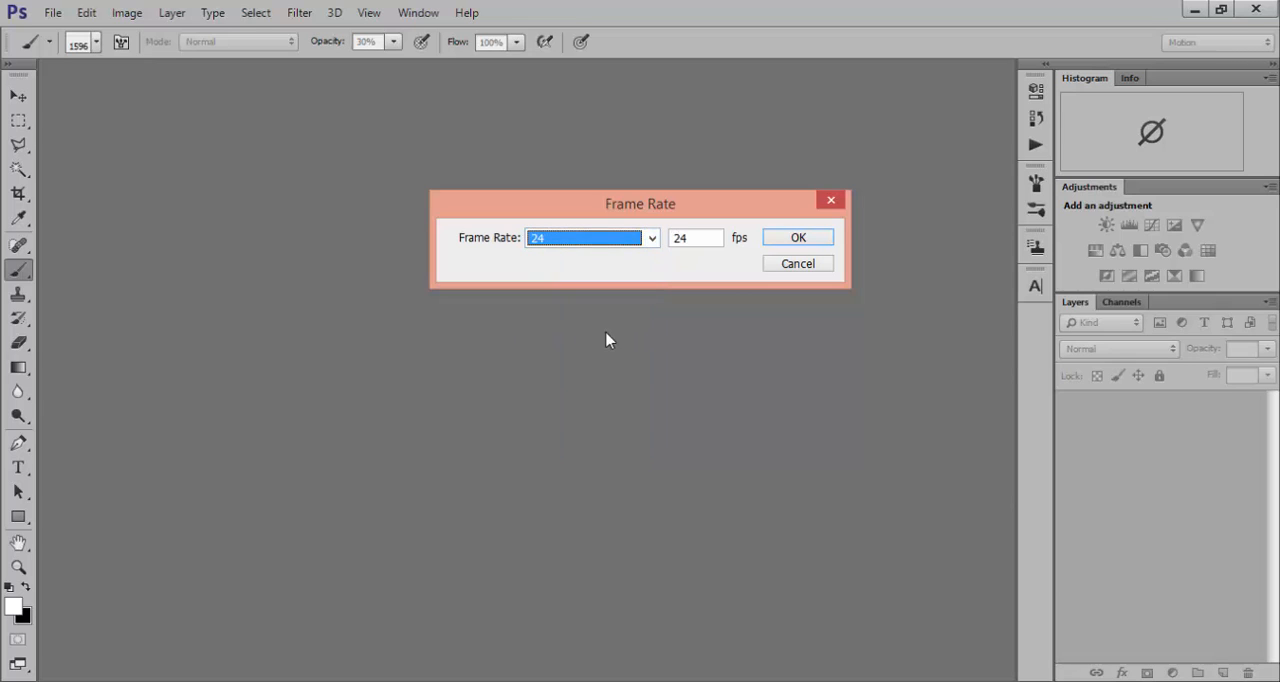
click(815, 244)
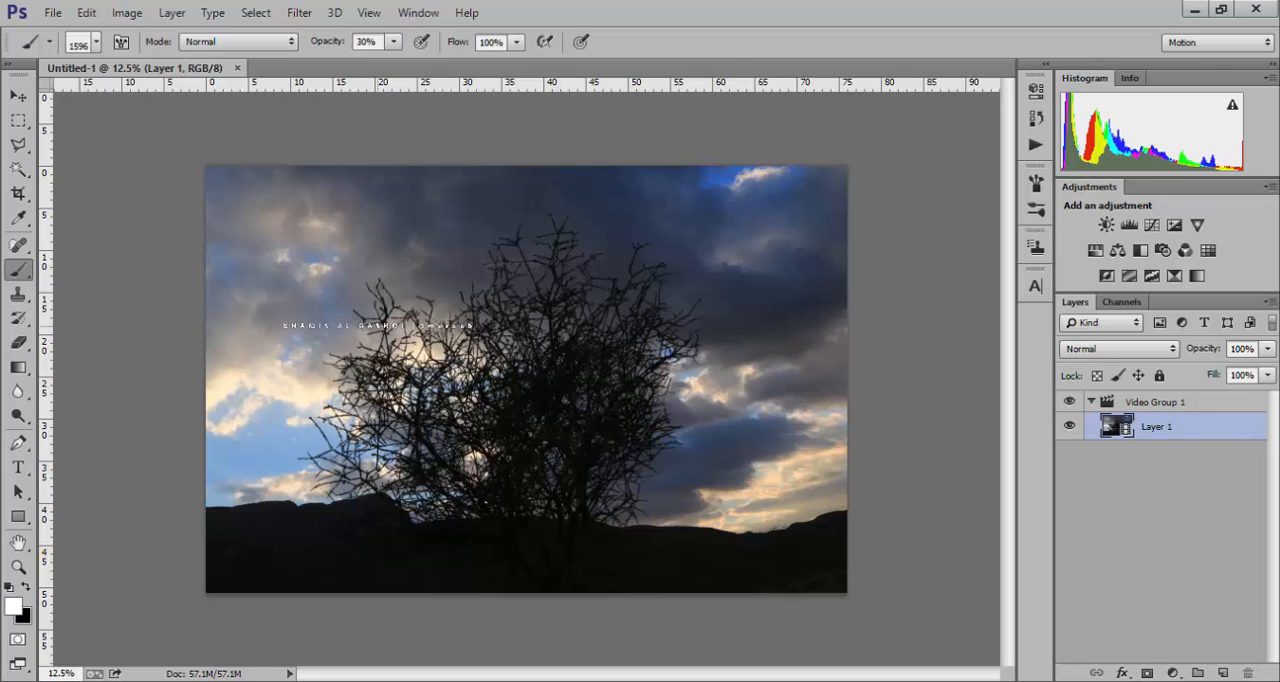
Step: Activate the Move tool, display the Timeline, and fit the whole image in the remaining canvas area
key(v)
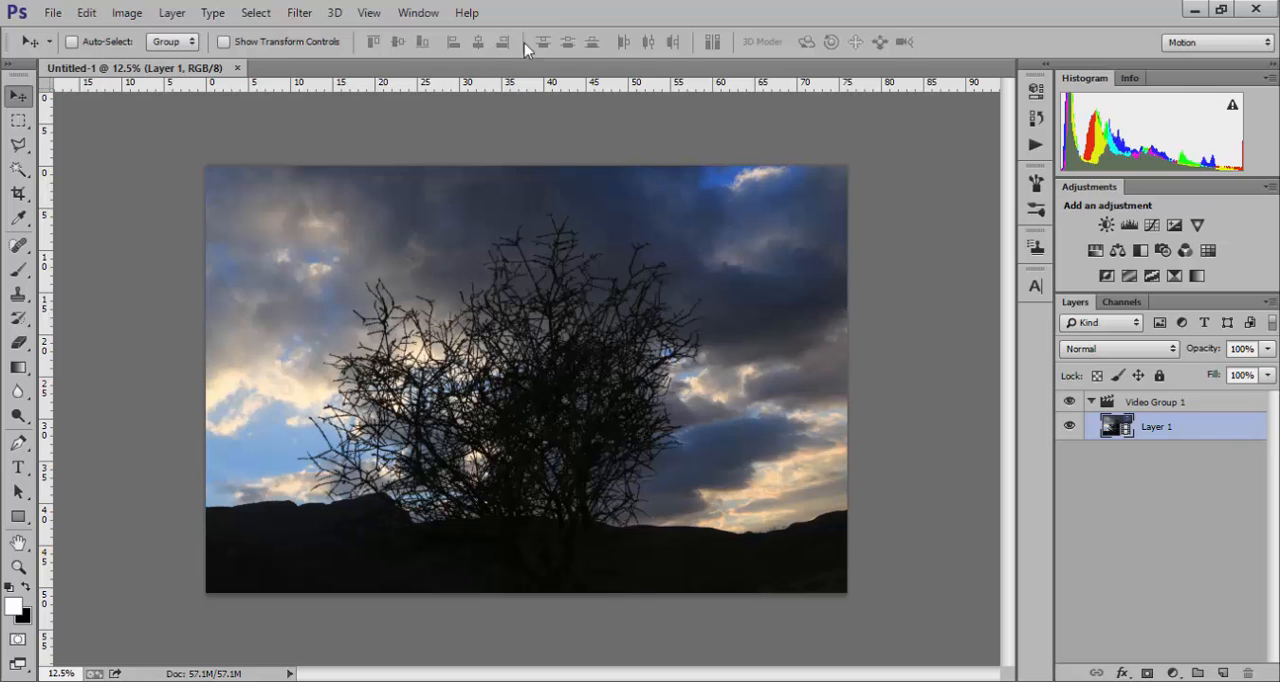
key(ctrl+plus)
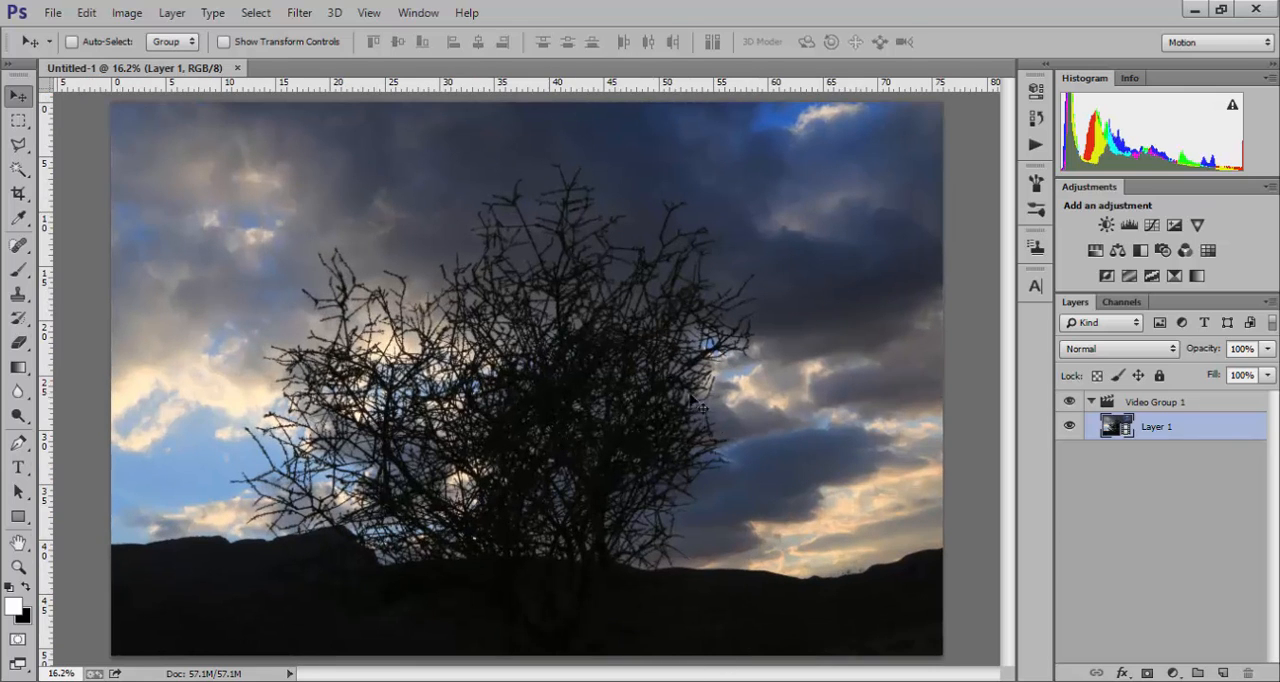
click(410, 14)
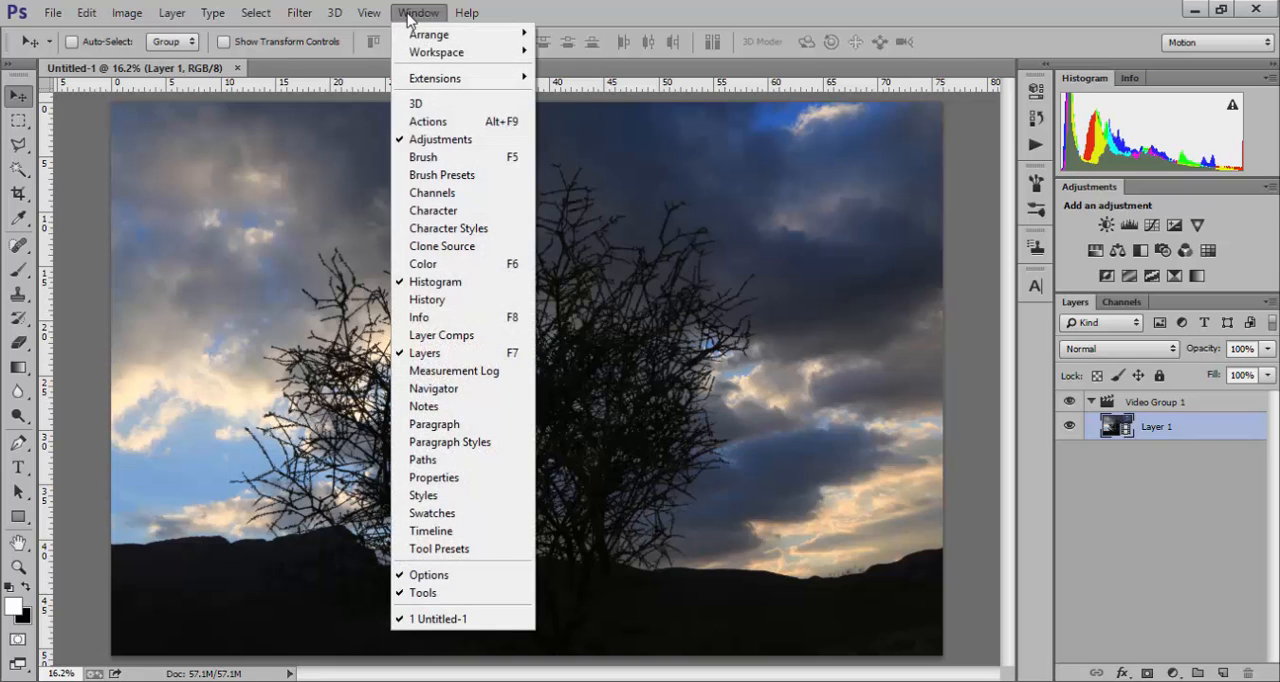
click(454, 535)
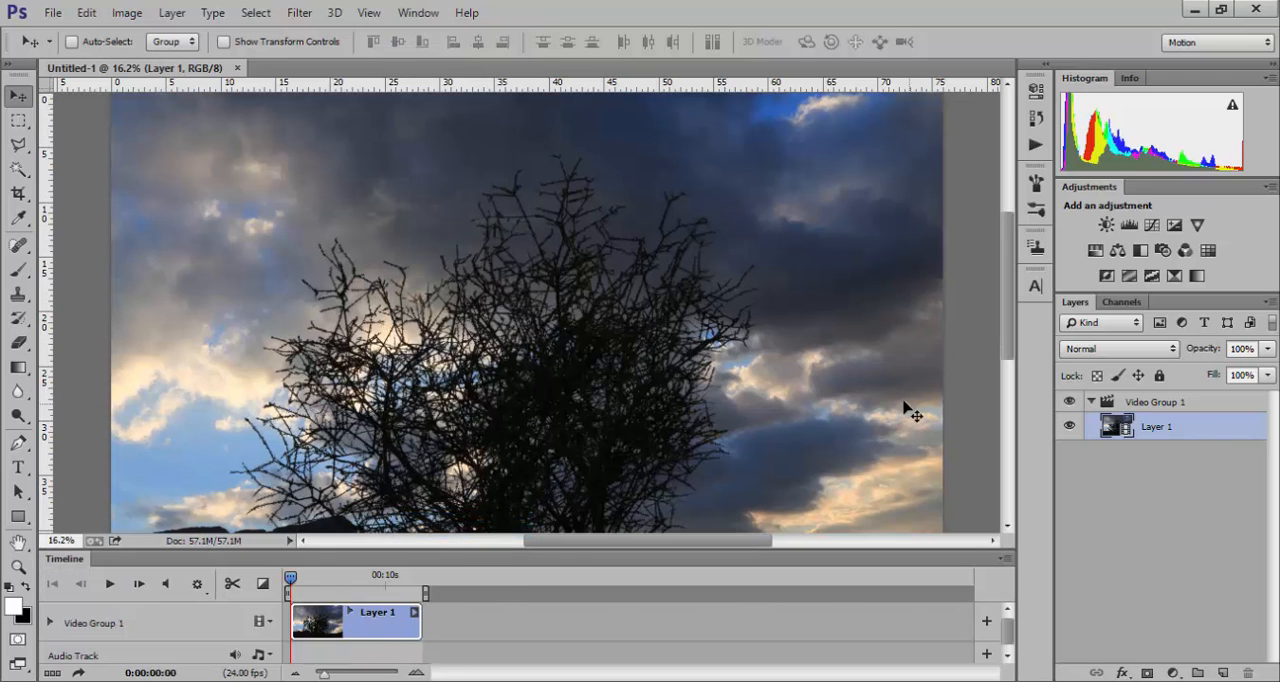
key(ctrl+0)
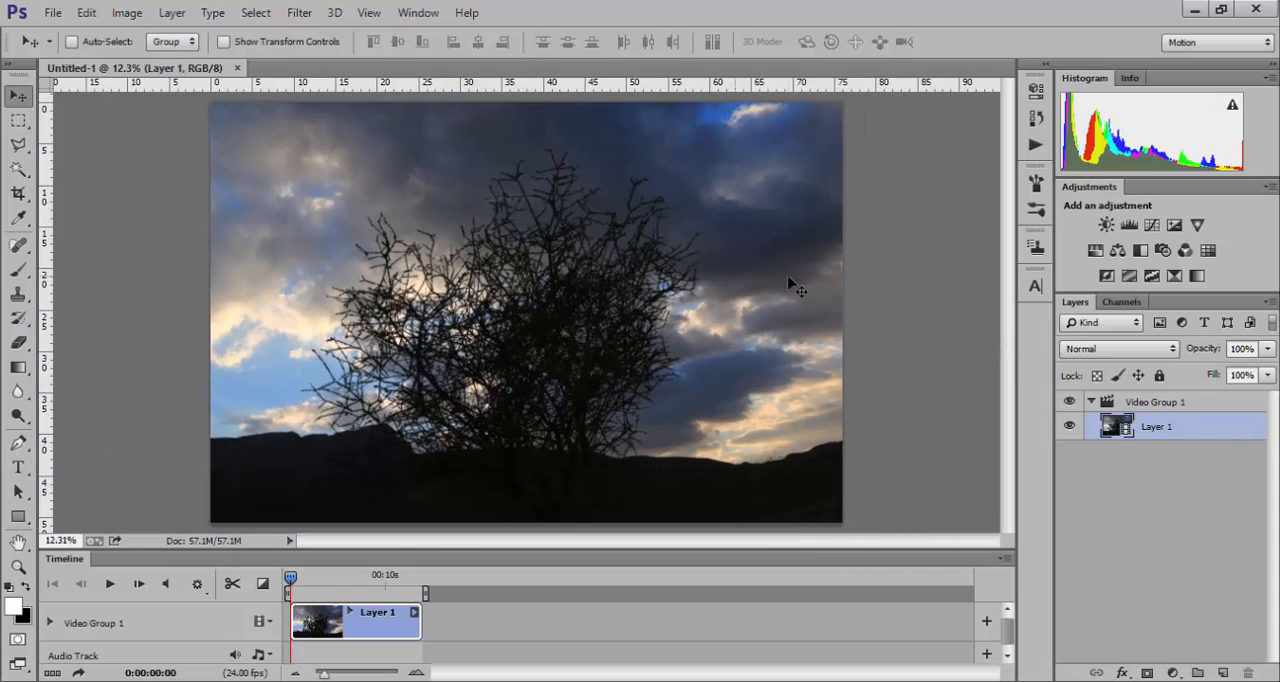
Step: Convert Layer 1 to a smart object
right_click(1161, 427)
click(1220, 435)
right_click(1143, 430)
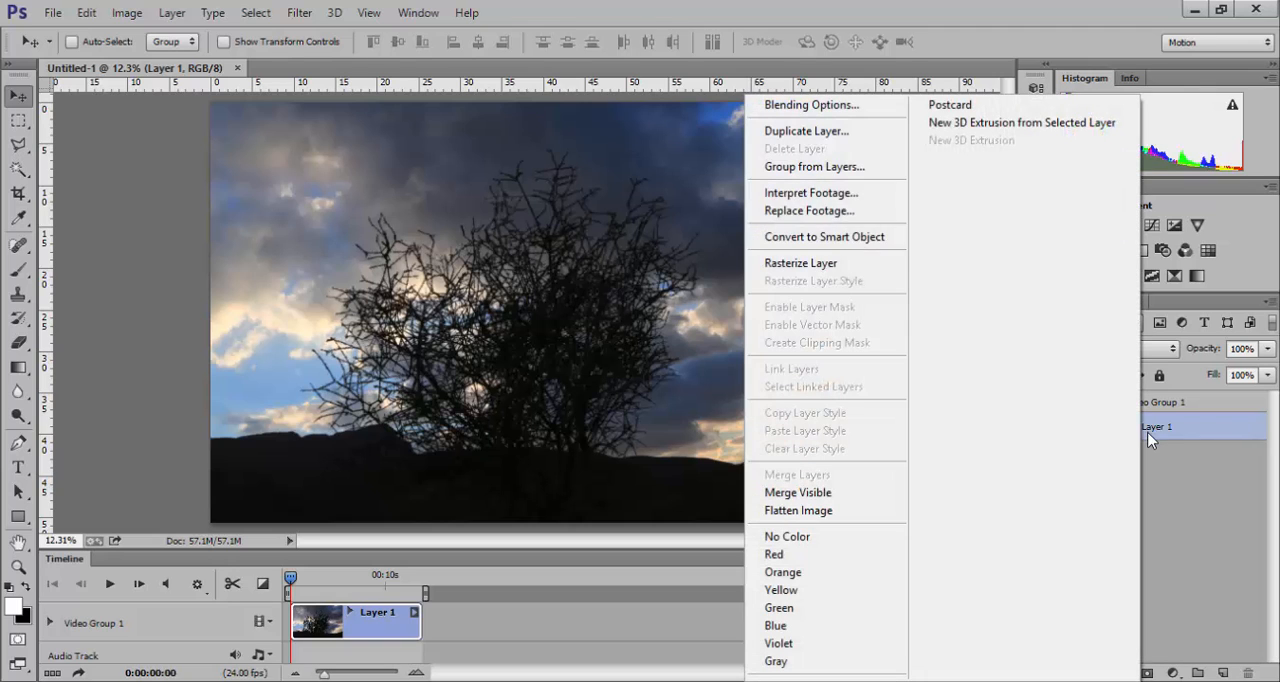
click(811, 240)
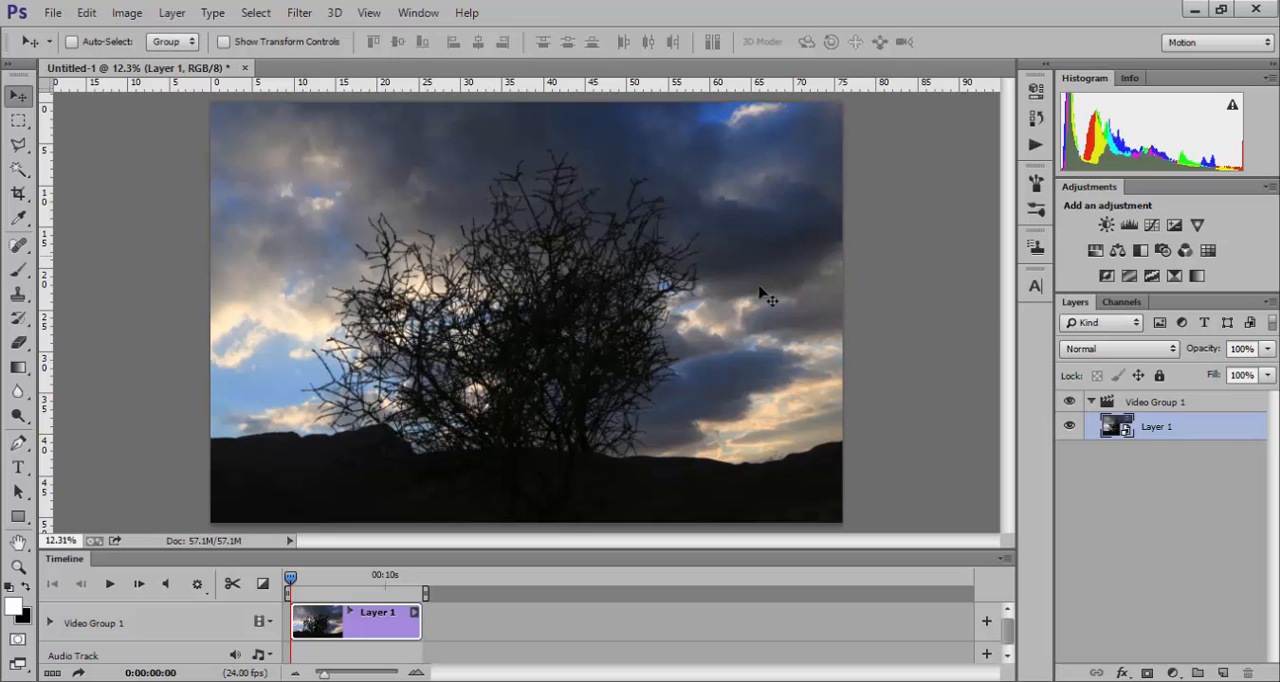
Step: Start a Camera Raw Filter on Layer 1 and set Temperature +26, Tint +34, Contrast +33 and Vibrance +53
click(334, 13)
mouse_move(302, 13)
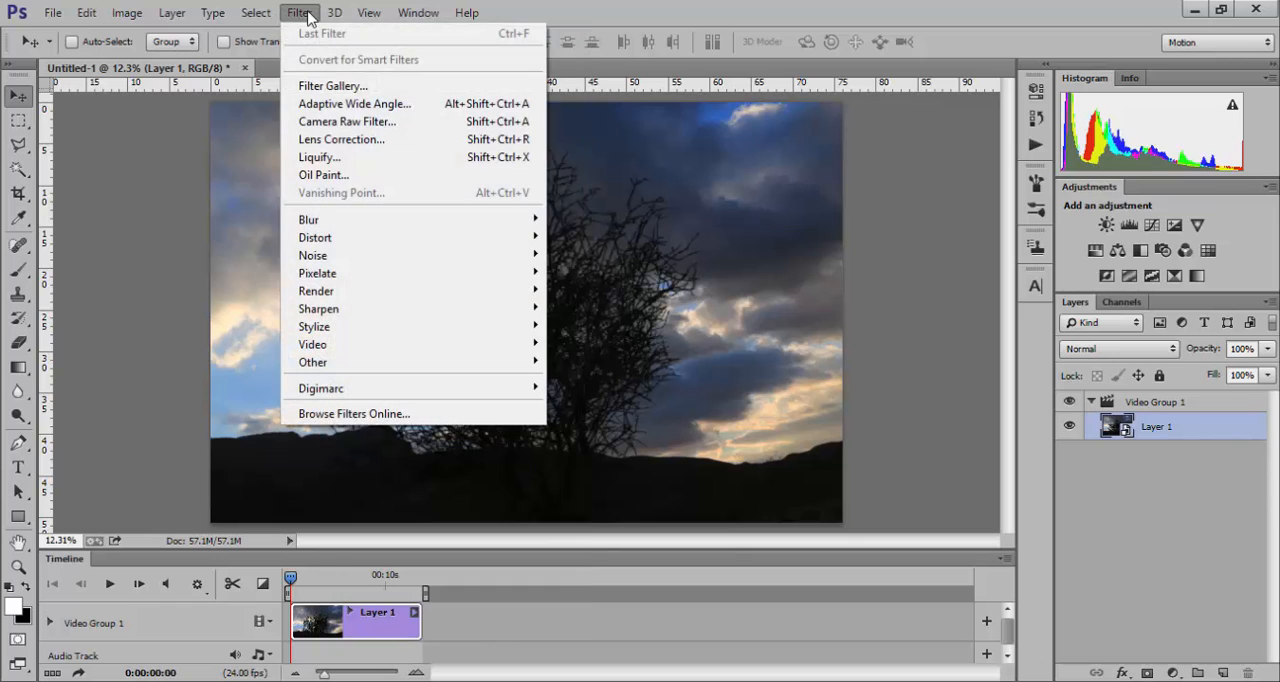
click(329, 124)
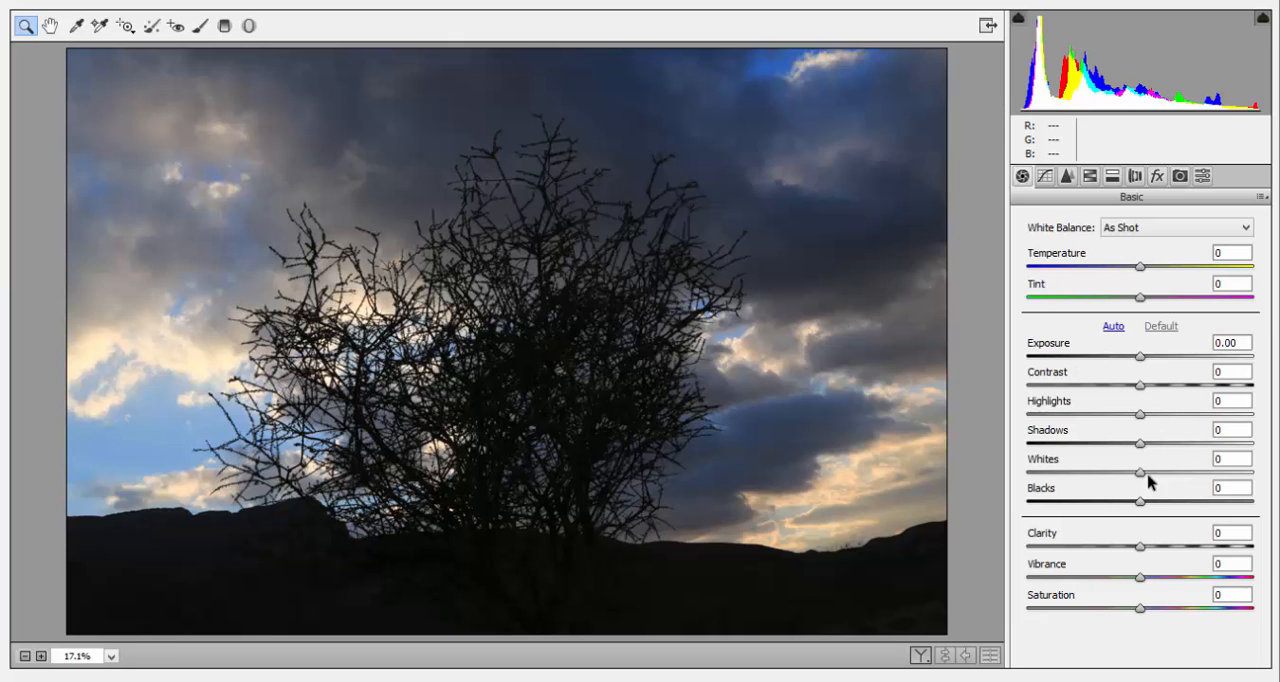
click(1160, 227)
drag(1140, 266, 1178, 297)
drag(1140, 385, 1177, 385)
drag(1140, 577, 1200, 577)
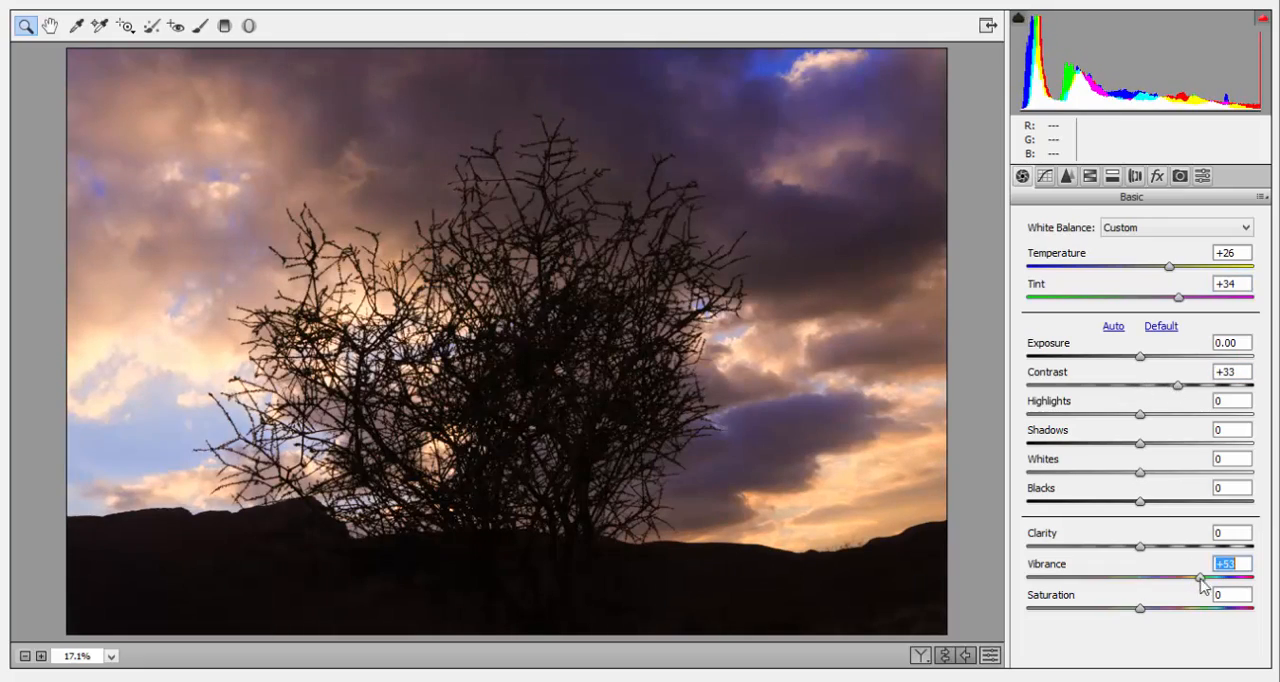
Step: Set Whites to -92 and Blacks to -36, and raise Clarity slightly
drag(1140, 472, 1038, 482)
drag(1140, 501, 1100, 501)
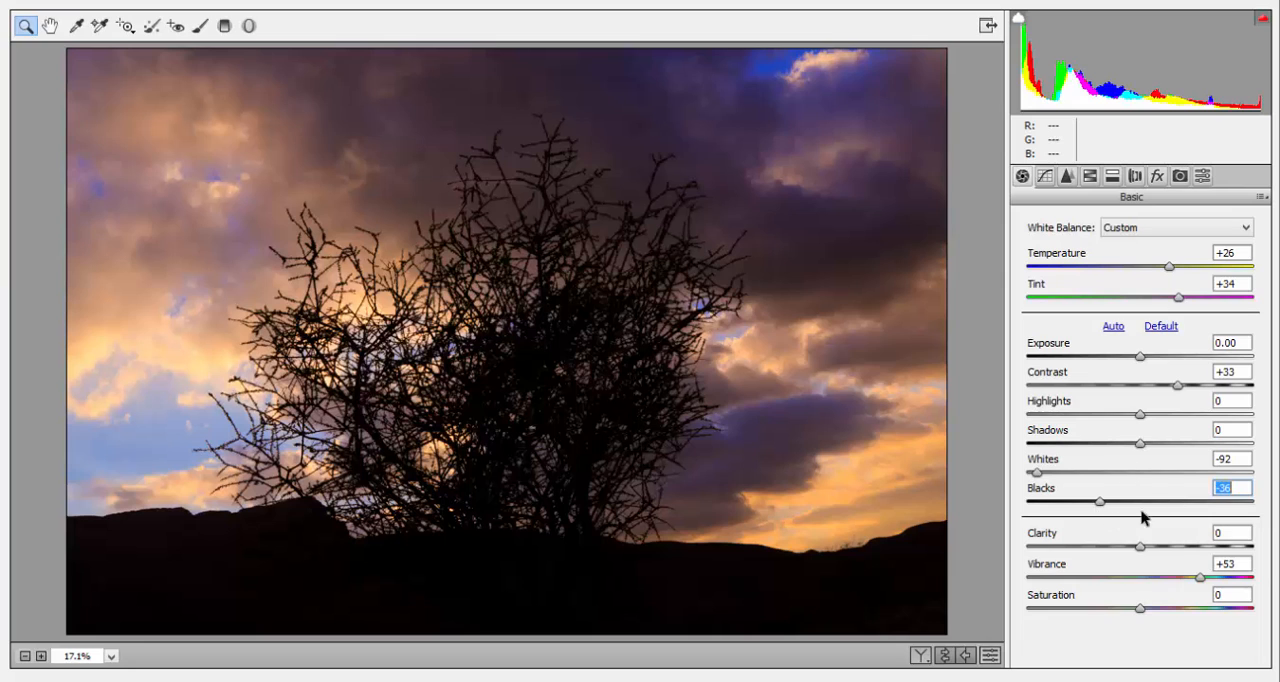
drag(1140, 546, 1163, 546)
Step: Apply the automatic Upright mode in the manual lens corrections
click(1133, 177)
click(1077, 216)
click(1100, 274)
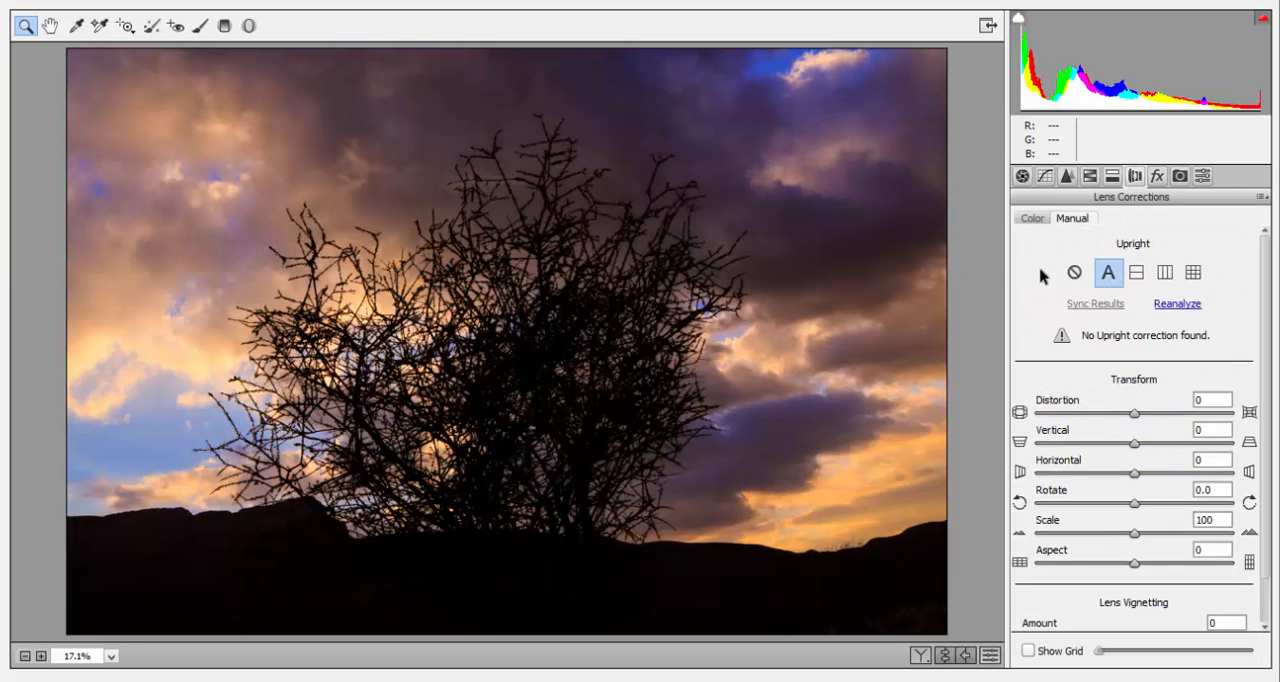
click(1158, 177)
click(1113, 178)
click(1091, 180)
click(1067, 180)
Step: Raise the red channel's black point on the point tone curve to output 4, and return to the basic adjustments
click(1045, 179)
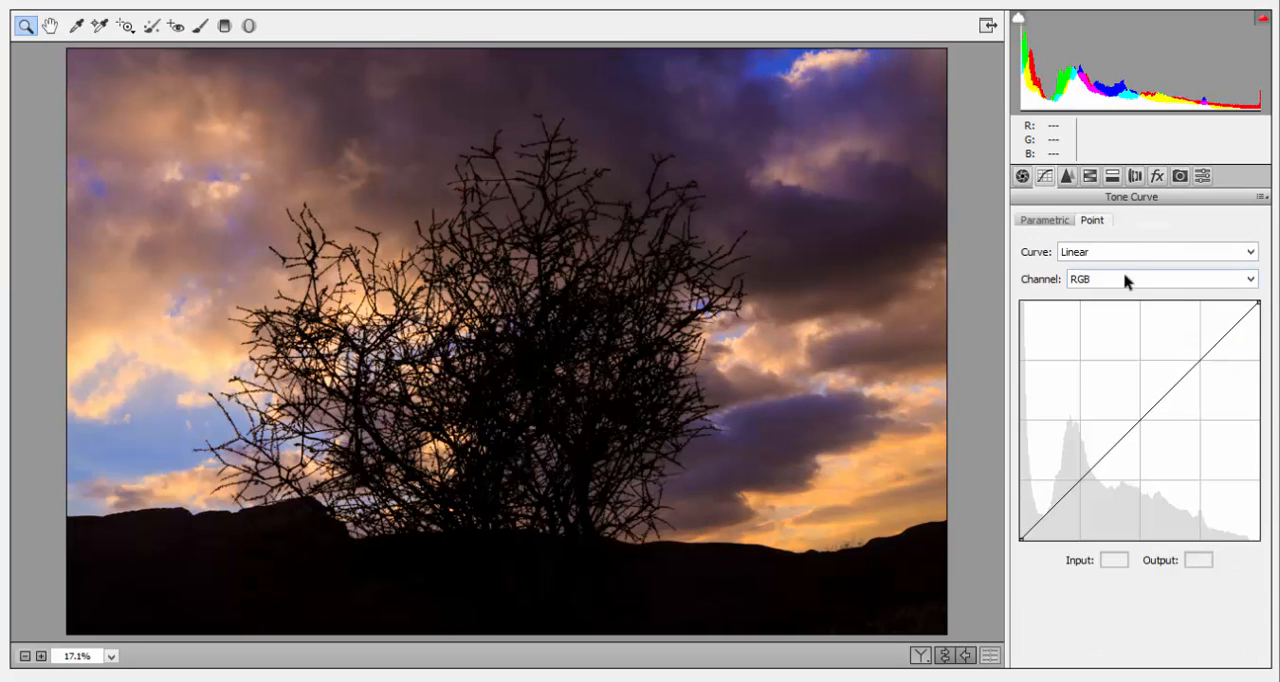
click(1126, 279)
click(1112, 341)
drag(1021, 540, 1019, 534)
click(1154, 280)
click(1120, 292)
click(1120, 286)
click(1114, 308)
click(1024, 178)
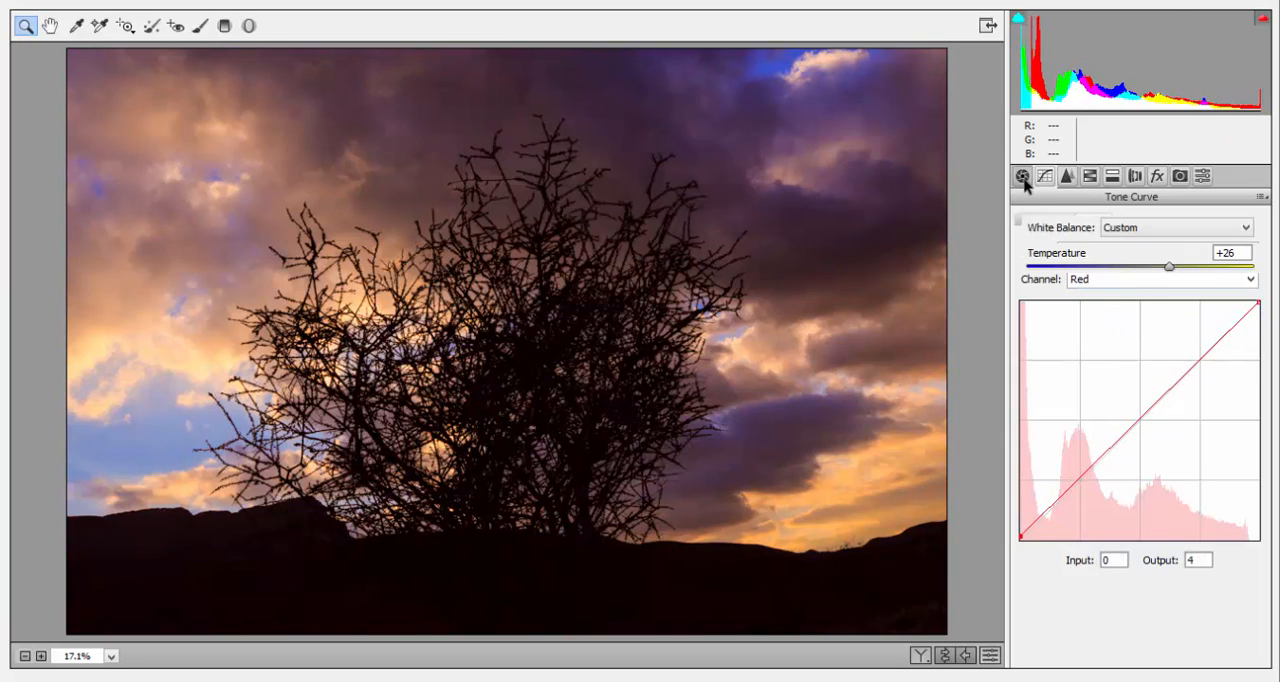
click(1169, 267)
Step: Reset the Graduated Filter's Clarity to 0 and try to add a downward gradient over the upper sky
key(g)
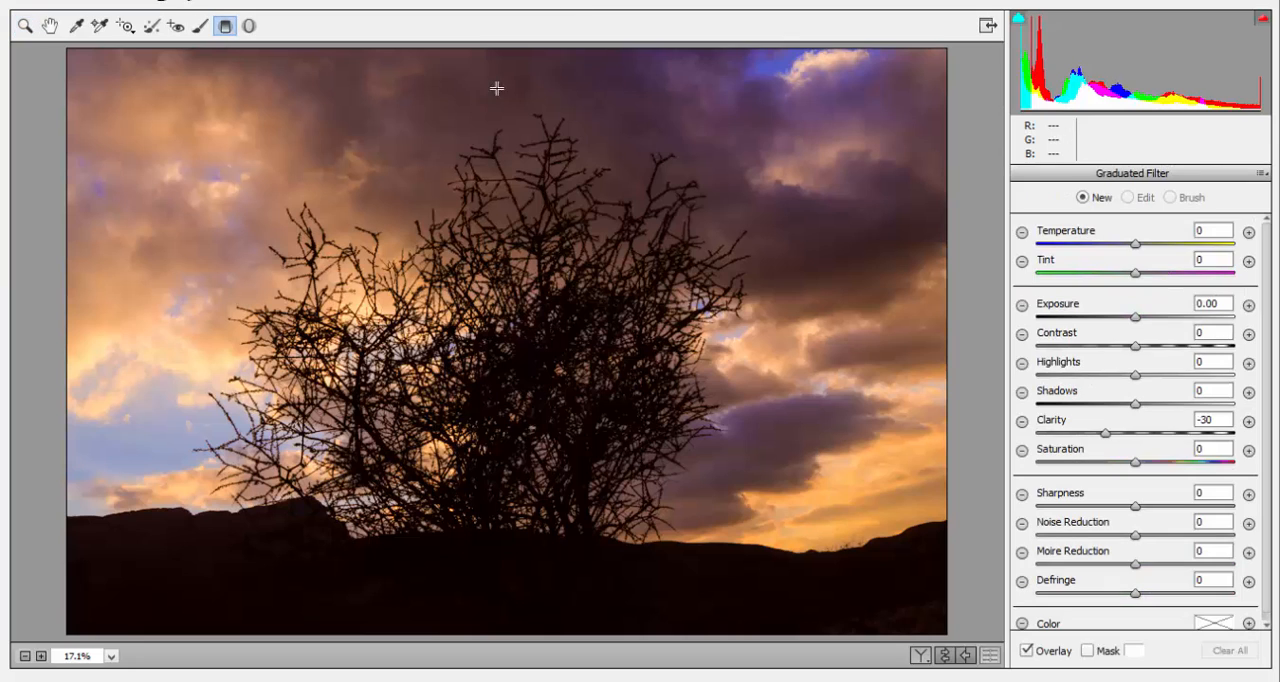
double_click(1105, 434)
drag(494, 54, 493, 238)
click(818, 421)
click(518, 67)
click(818, 421)
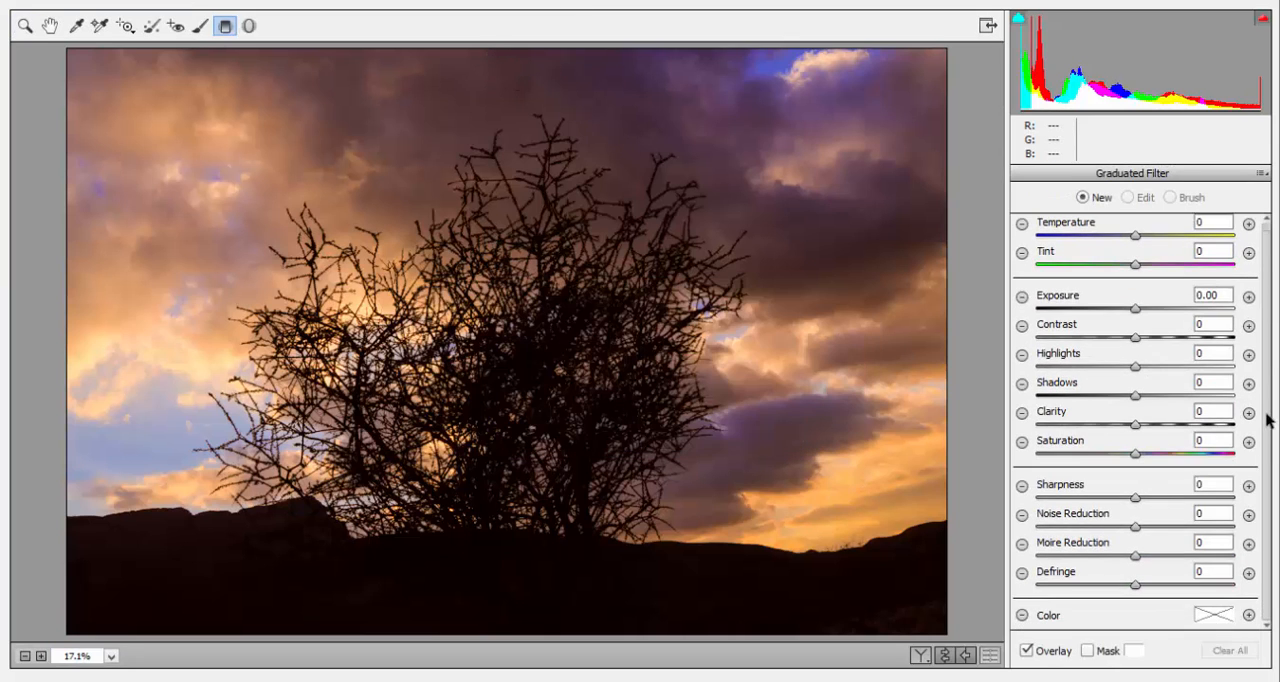
Step: Leave the Graduated Filter tool and apply the Camera Raw adjustments to the layer
click(49, 26)
click(1225, 564)
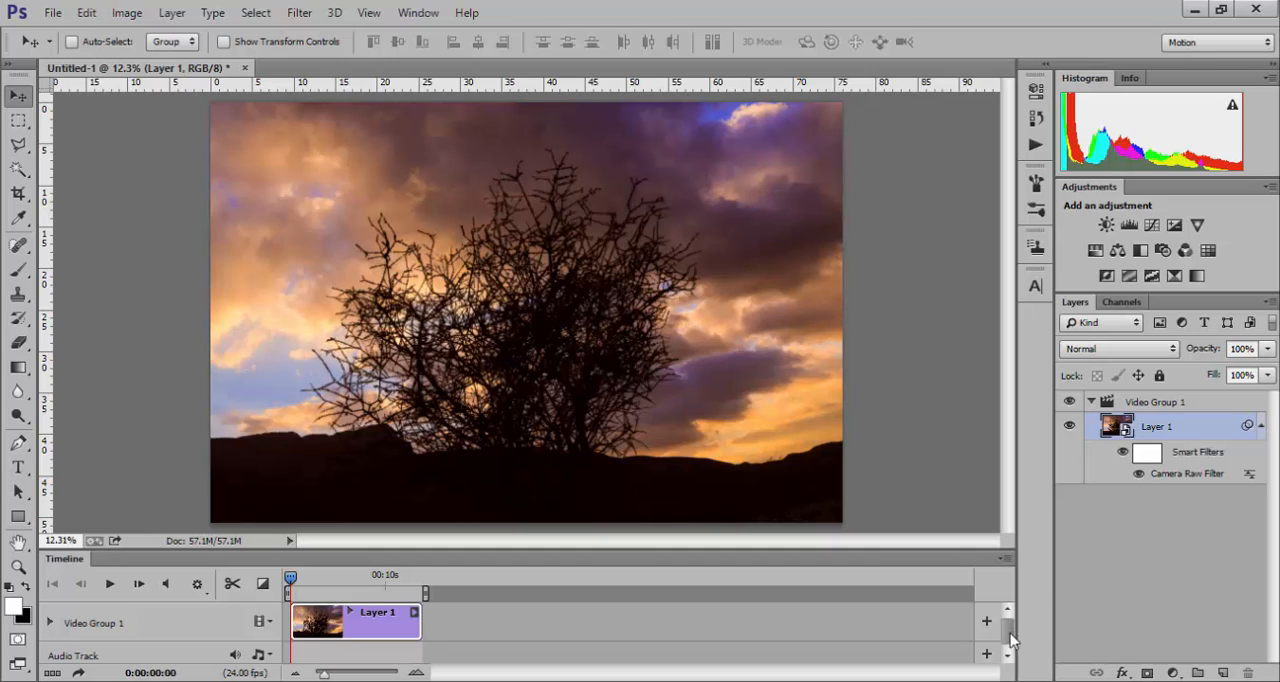
Step: Check the audio track's options for adding audio, and close them without choosing any
drag(1008, 641, 1008, 648)
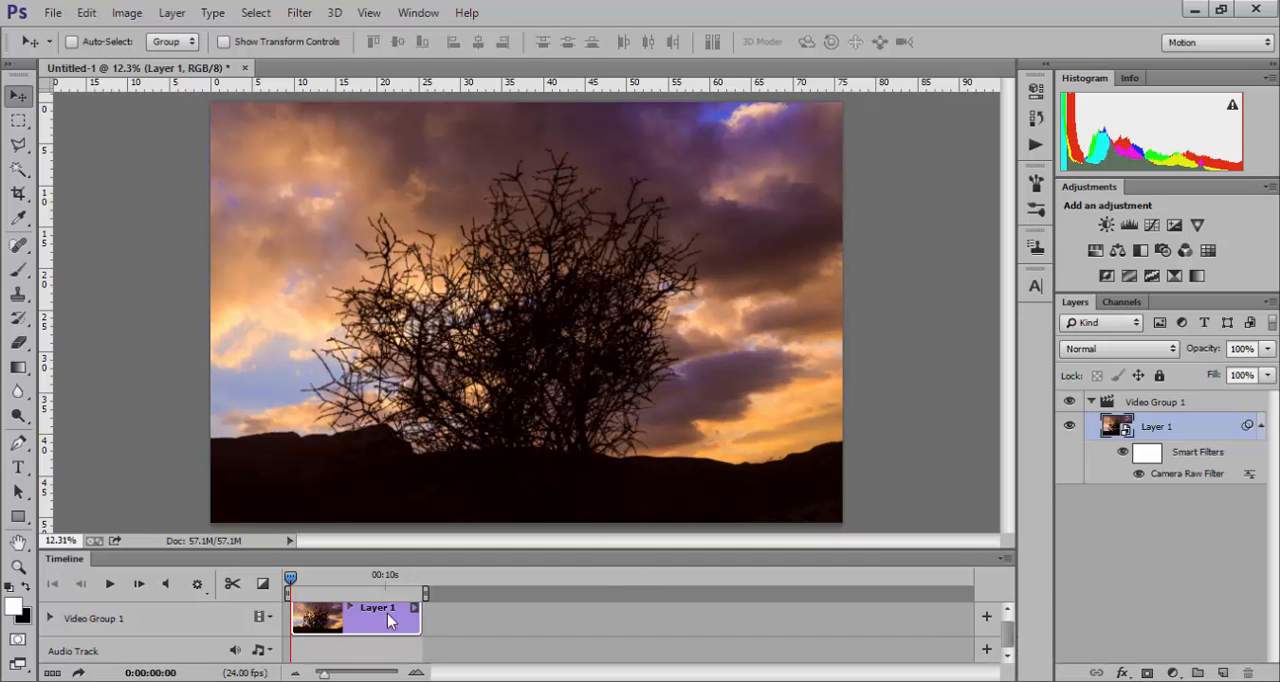
click(262, 651)
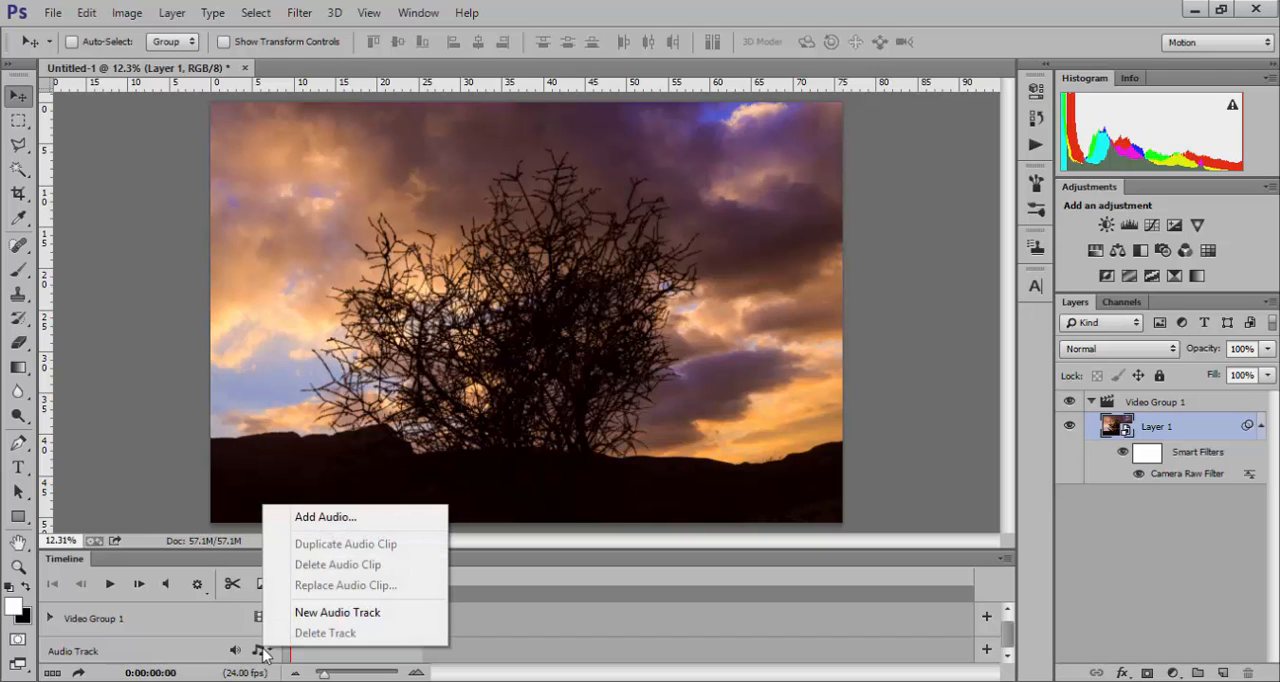
click(261, 622)
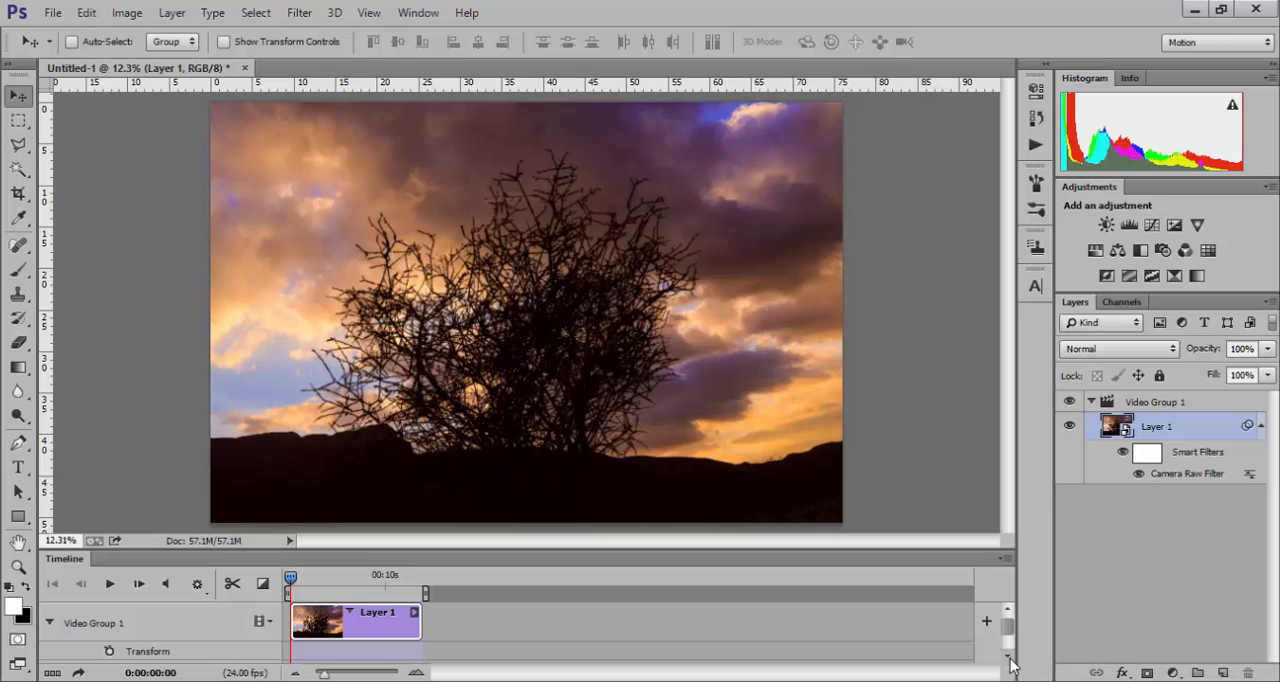
Step: Enable Opacity keyframe animation for Video Group 1 at the start of the clip, leaving Style without keyframes
scroll(1010, 650, down, 2)
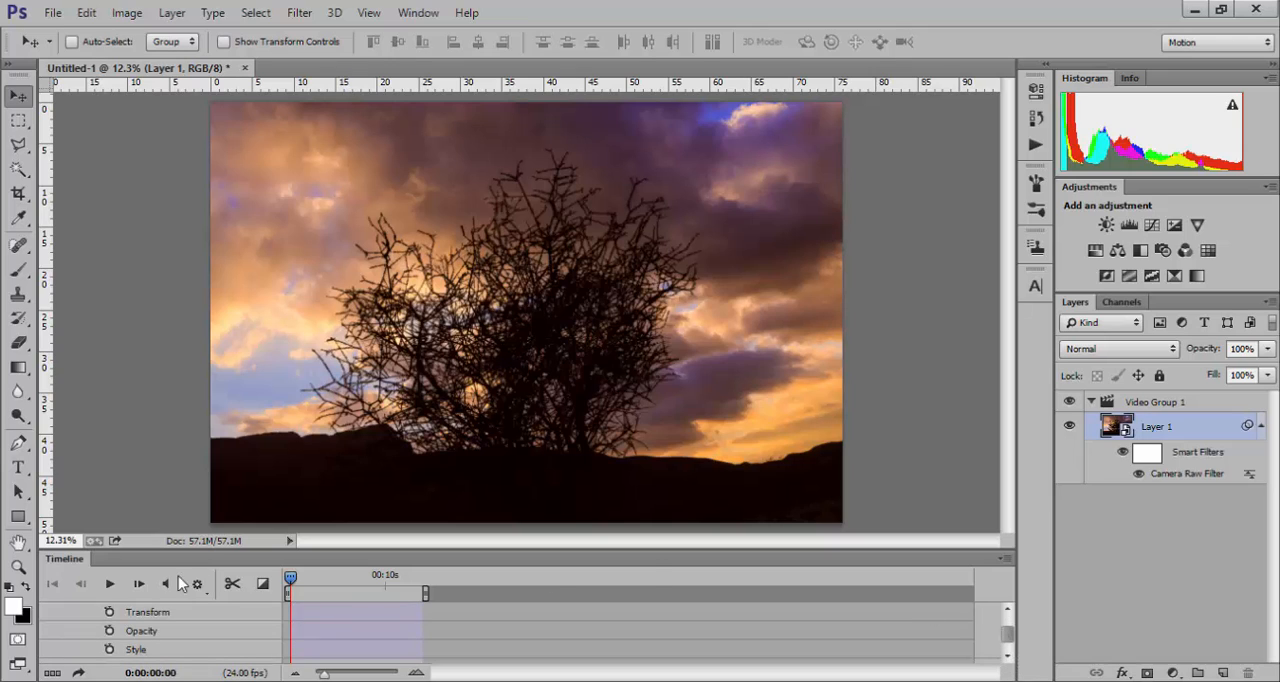
click(110, 631)
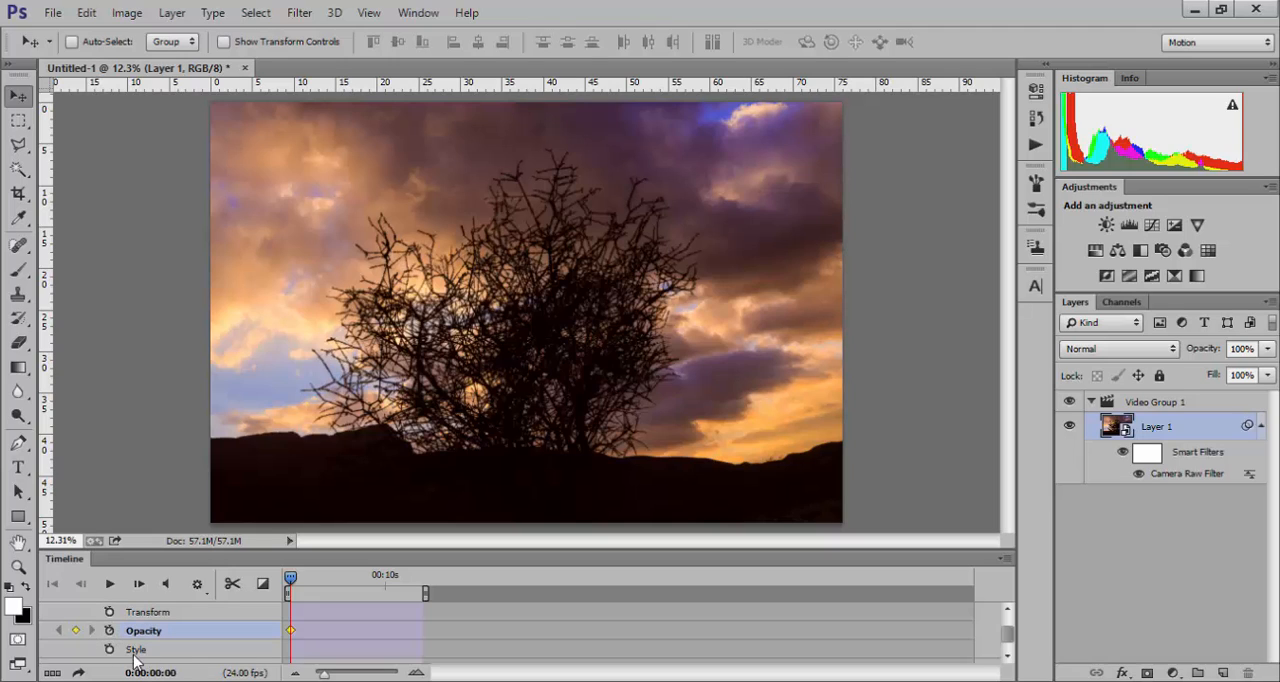
click(109, 650)
click(109, 650)
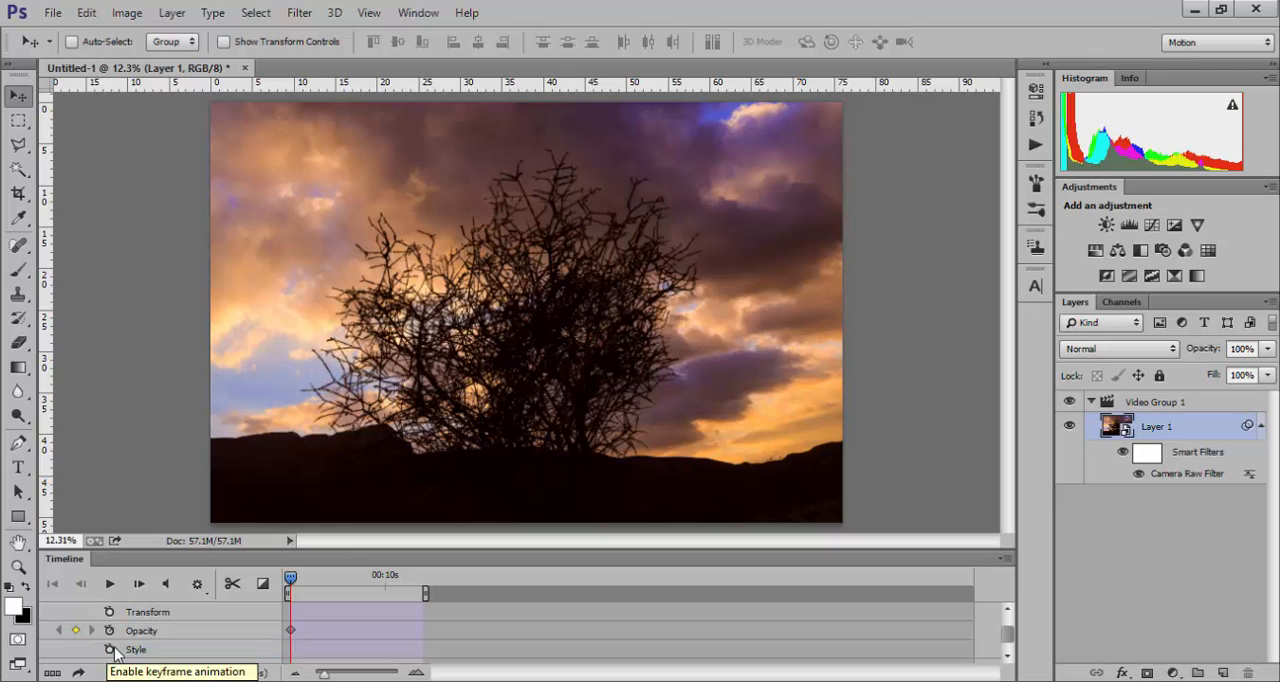
click(111, 649)
click(111, 649)
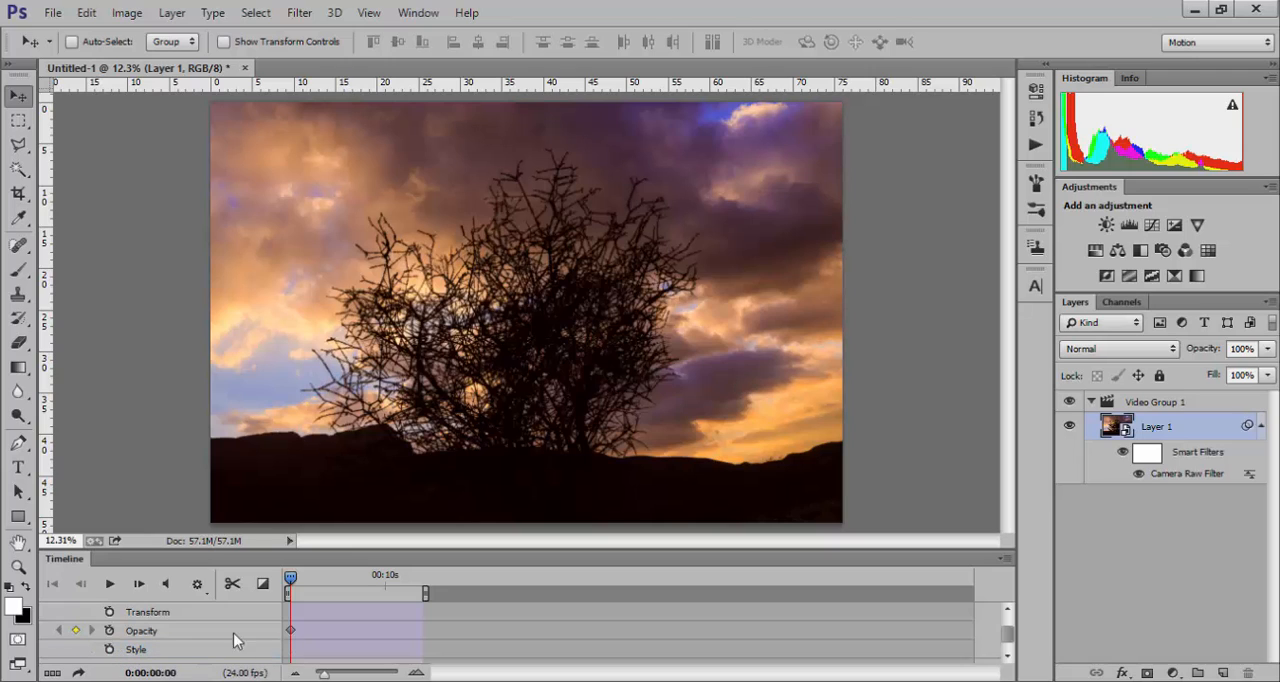
Step: Enable Style keyframe animation for Video Group 1 and move its keyframe to just past the 10-second mark
click(110, 649)
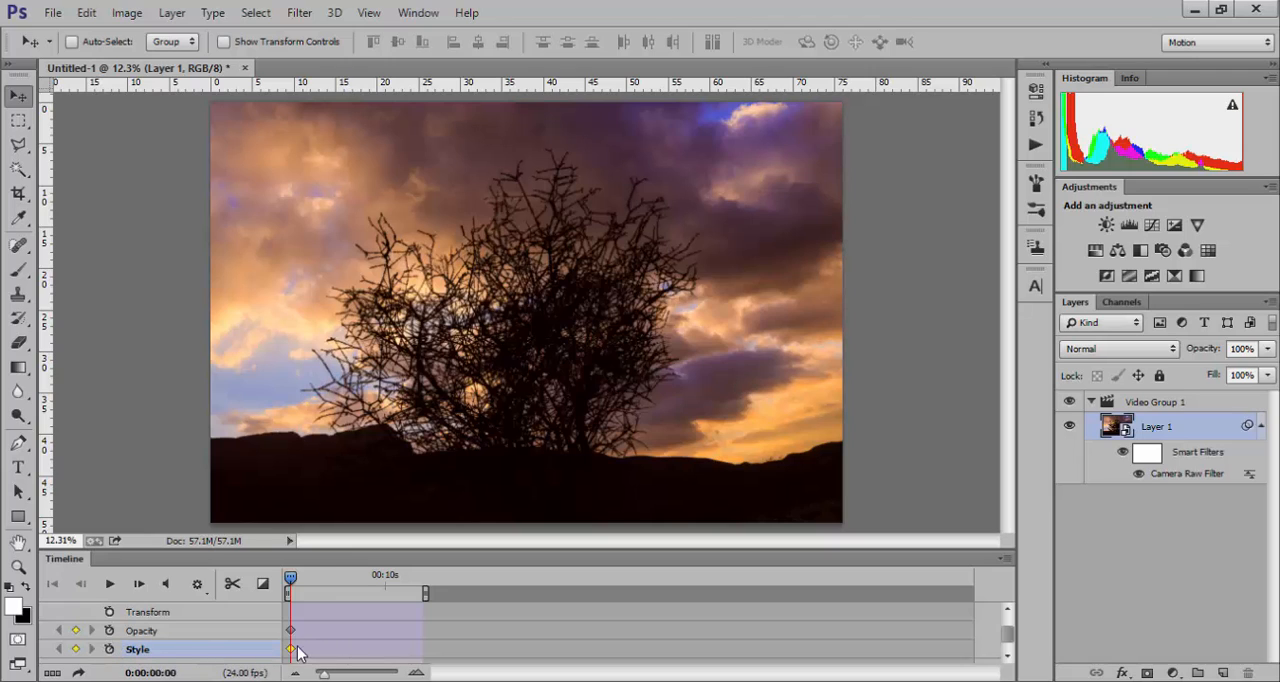
drag(291, 649, 391, 651)
Step: Open the video render settings, choose the HD 1080p 24 preset and set the range by start and end frame, 0 to 335
click(77, 671)
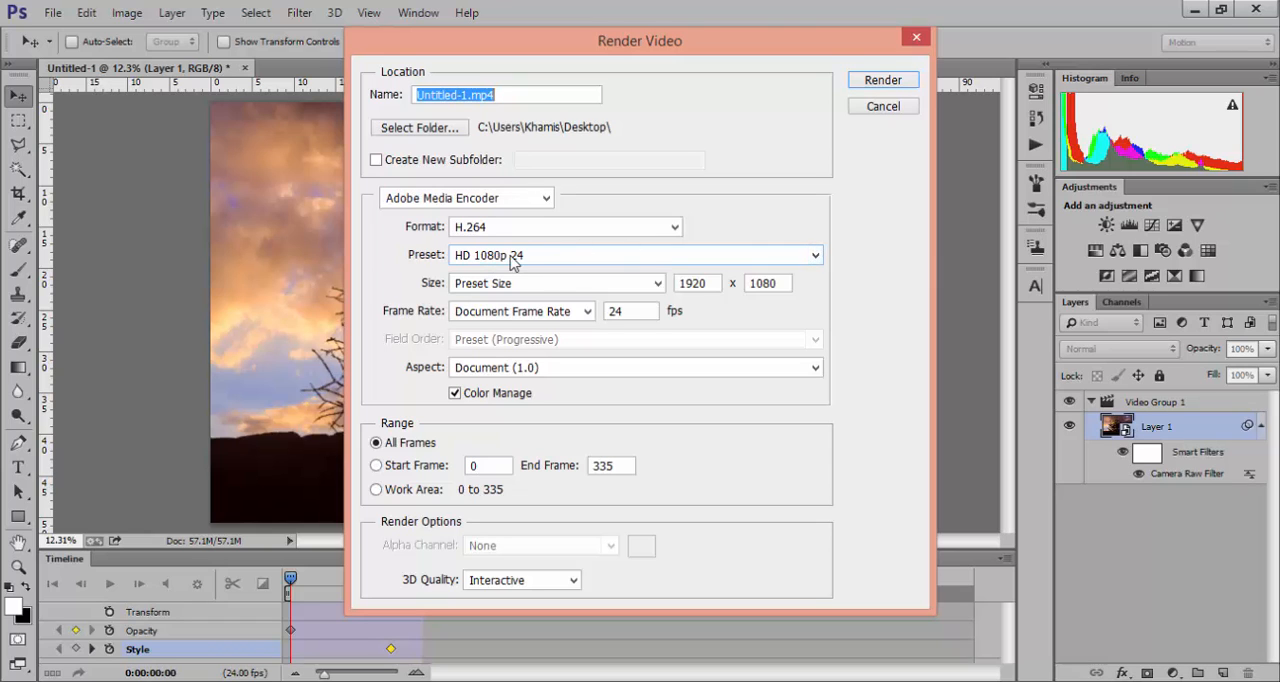
click(816, 256)
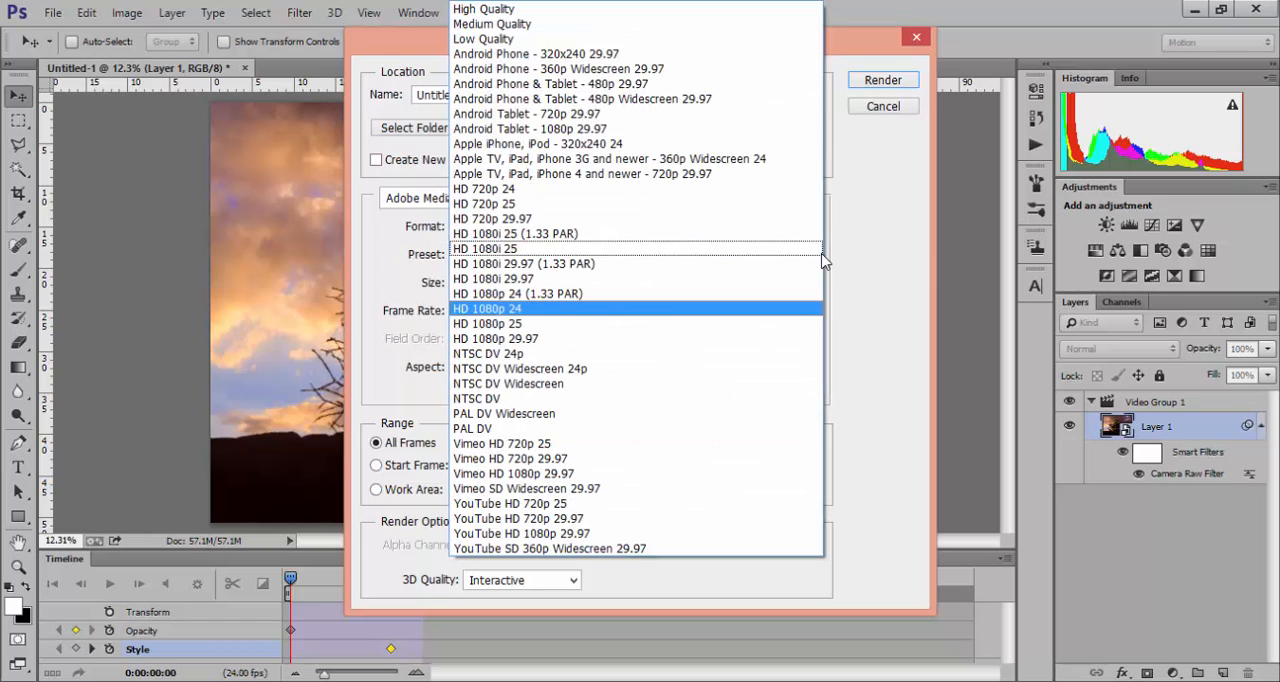
click(613, 309)
click(622, 311)
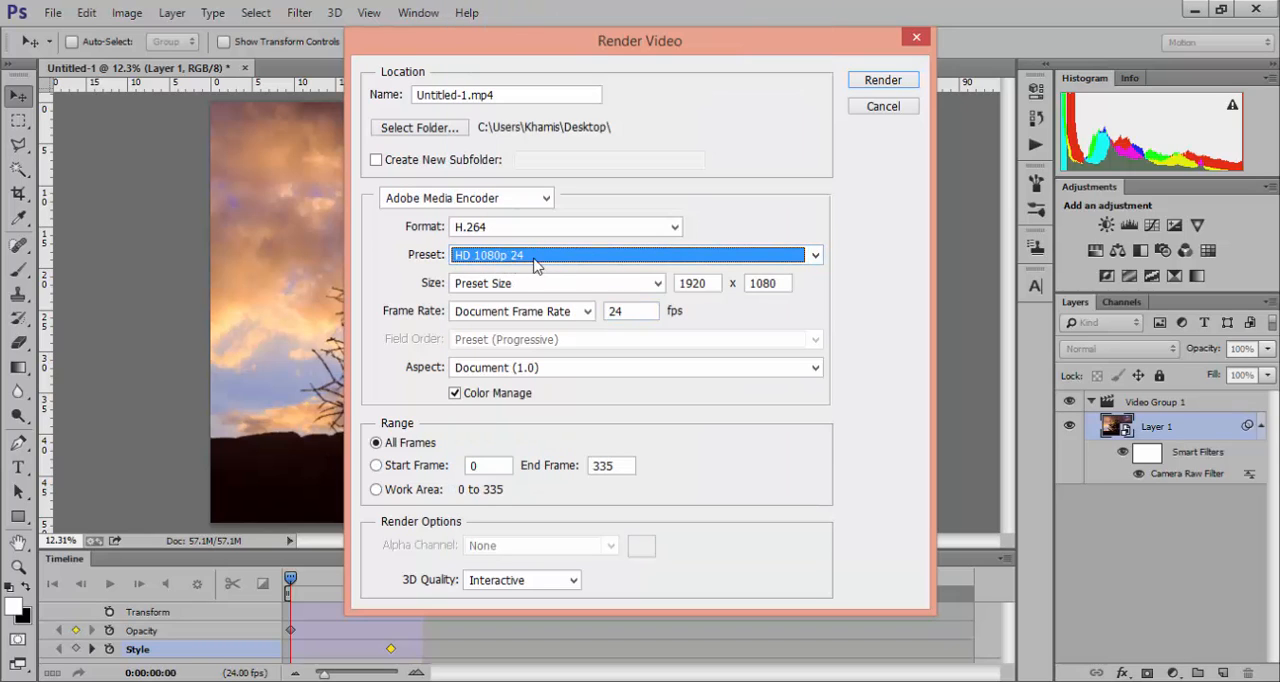
click(392, 467)
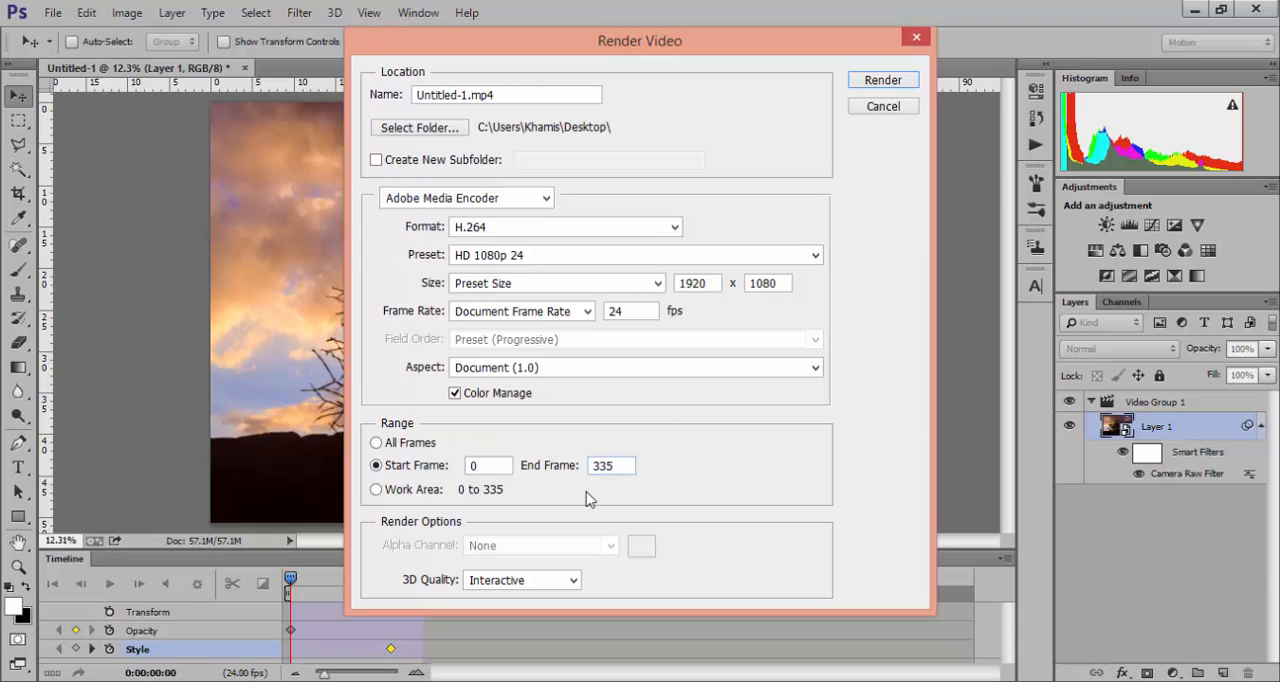
Step: Replace the output video's file name with "ايم لابس"
drag(503, 95, 336, 83)
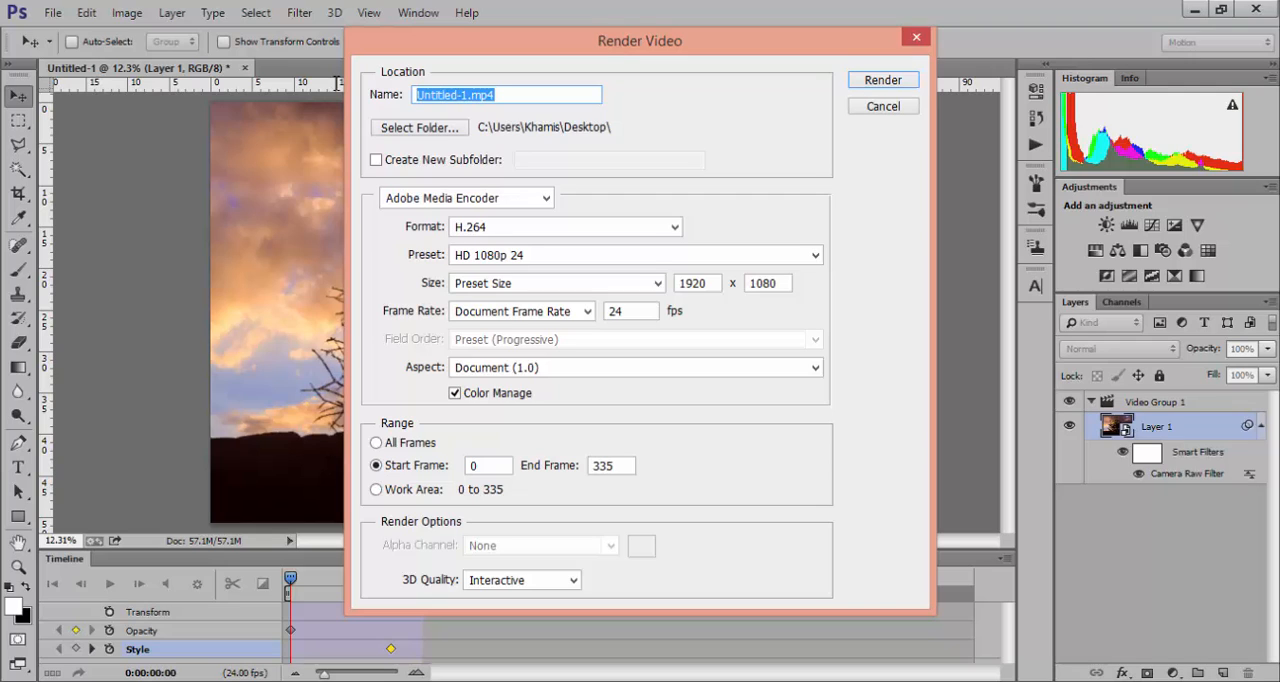
text(ای)
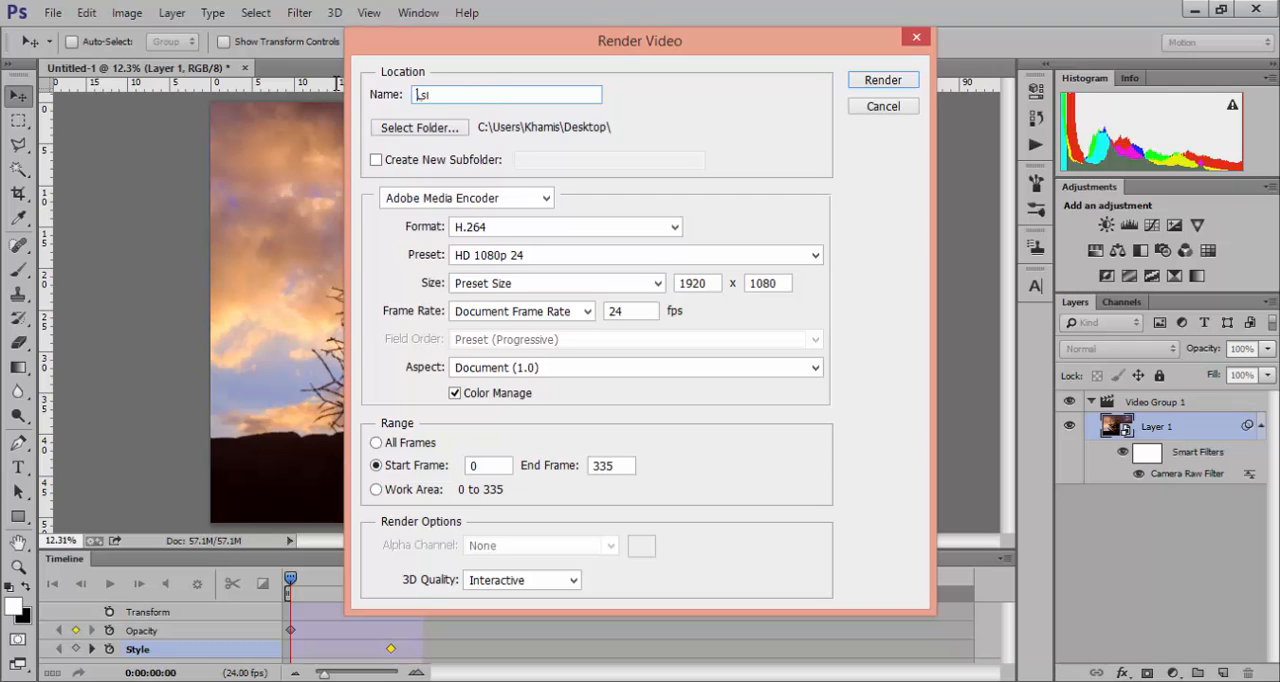
key(BackSpace)
key(BackSpace)
text(ایم لالا)
text(بس)
Step: Check the render destination folder choices without selecting one, and close the render settings without rendering
click(455, 130)
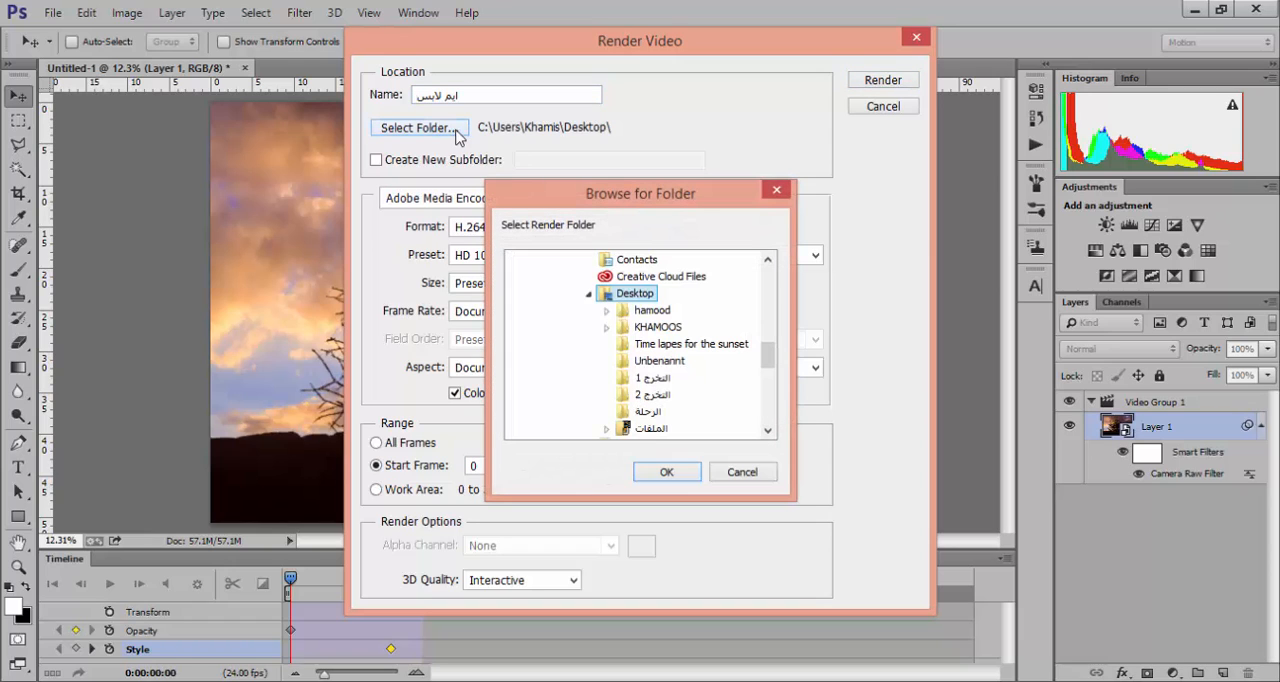
click(775, 193)
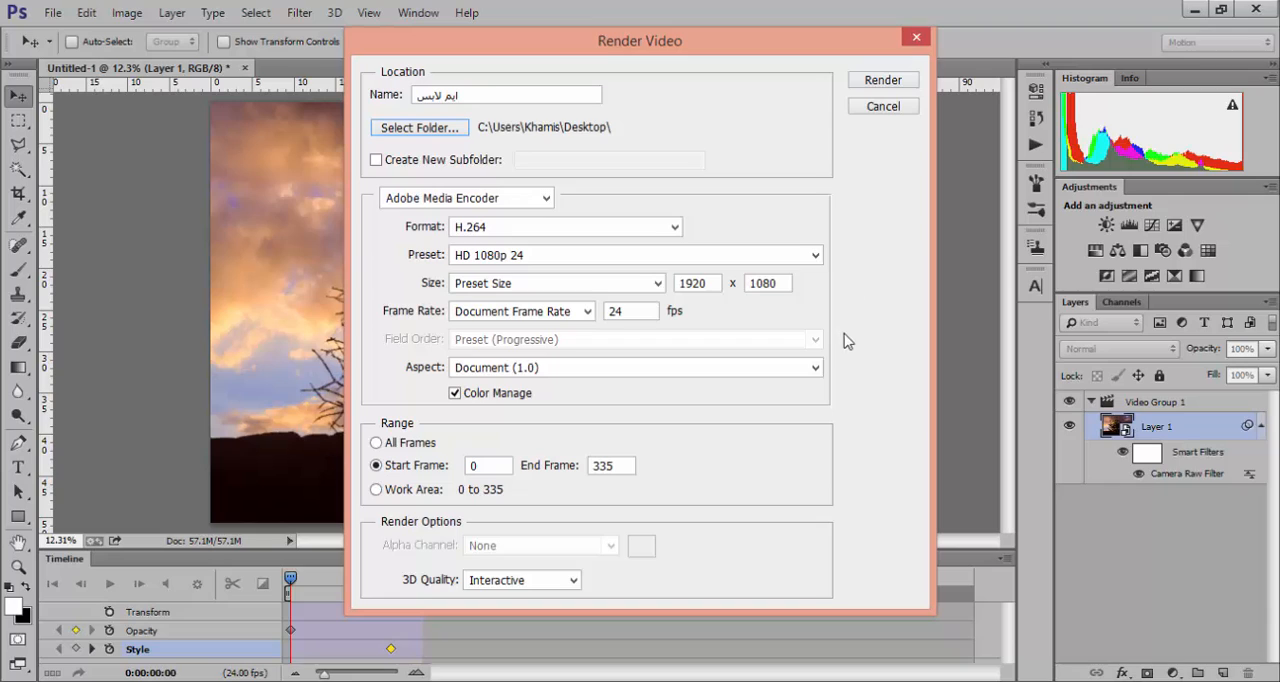
click(914, 40)
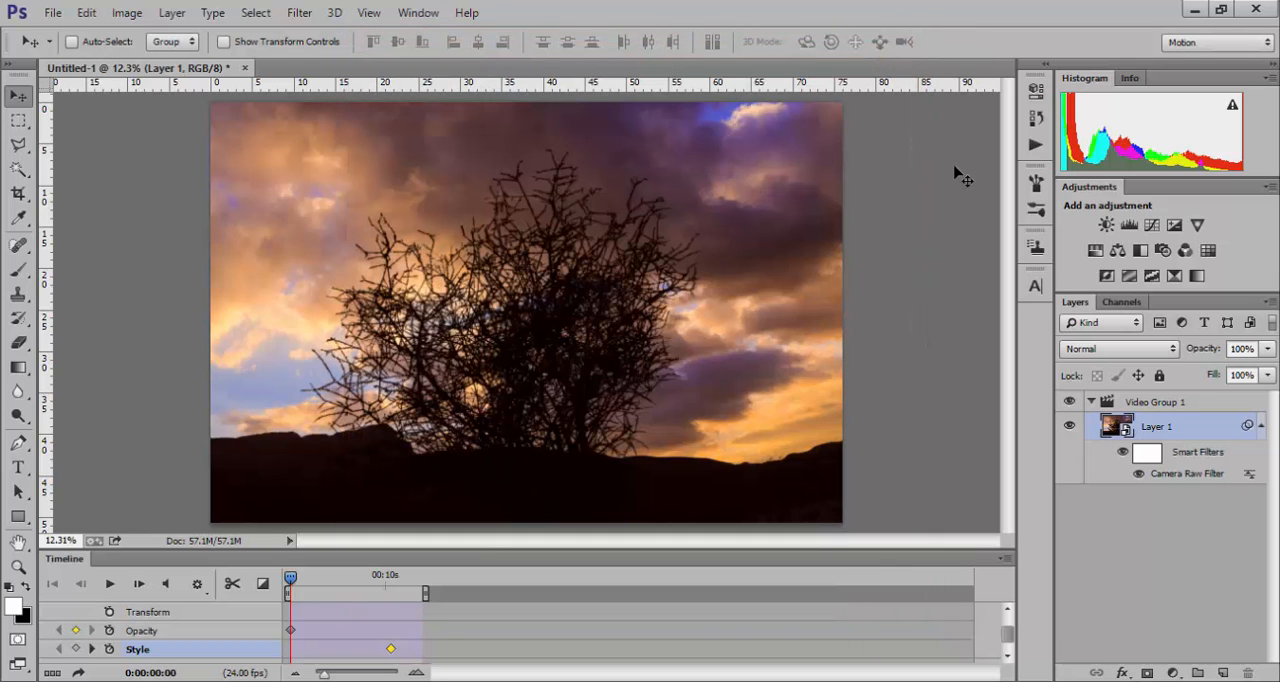